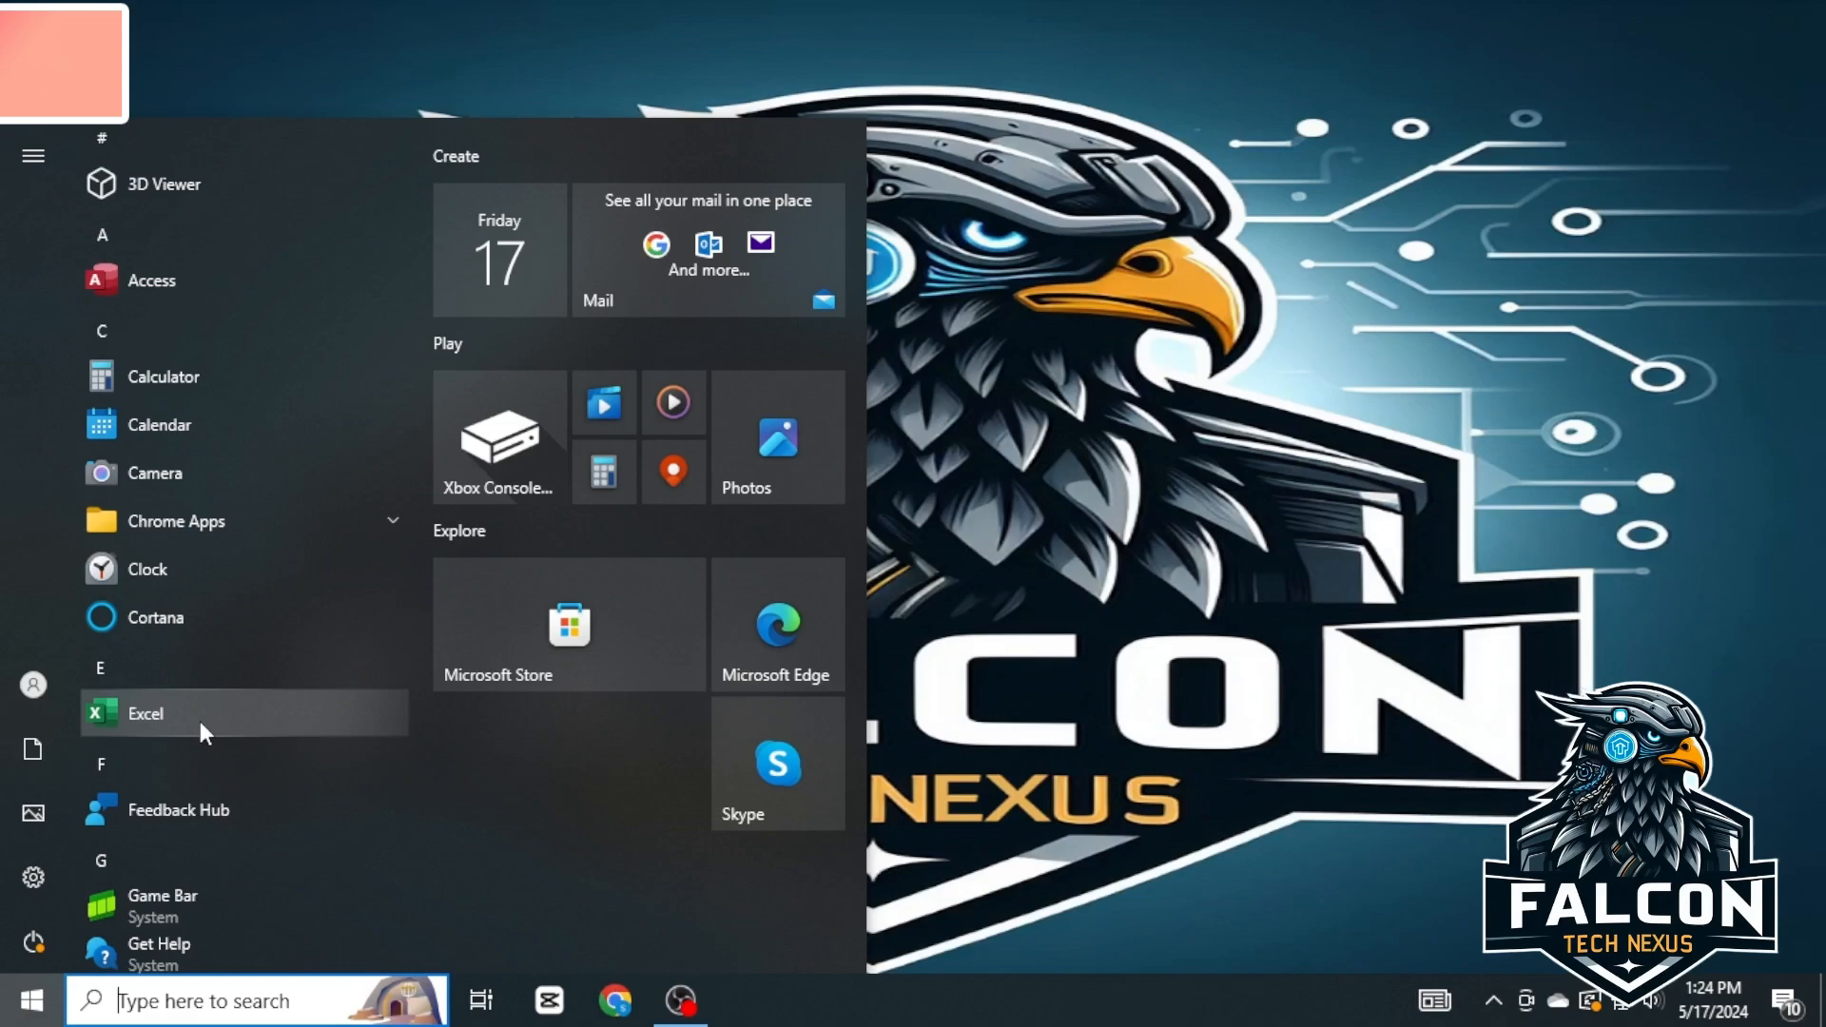
Step: Open Excel and create a blank workbook
left_click(203, 723)
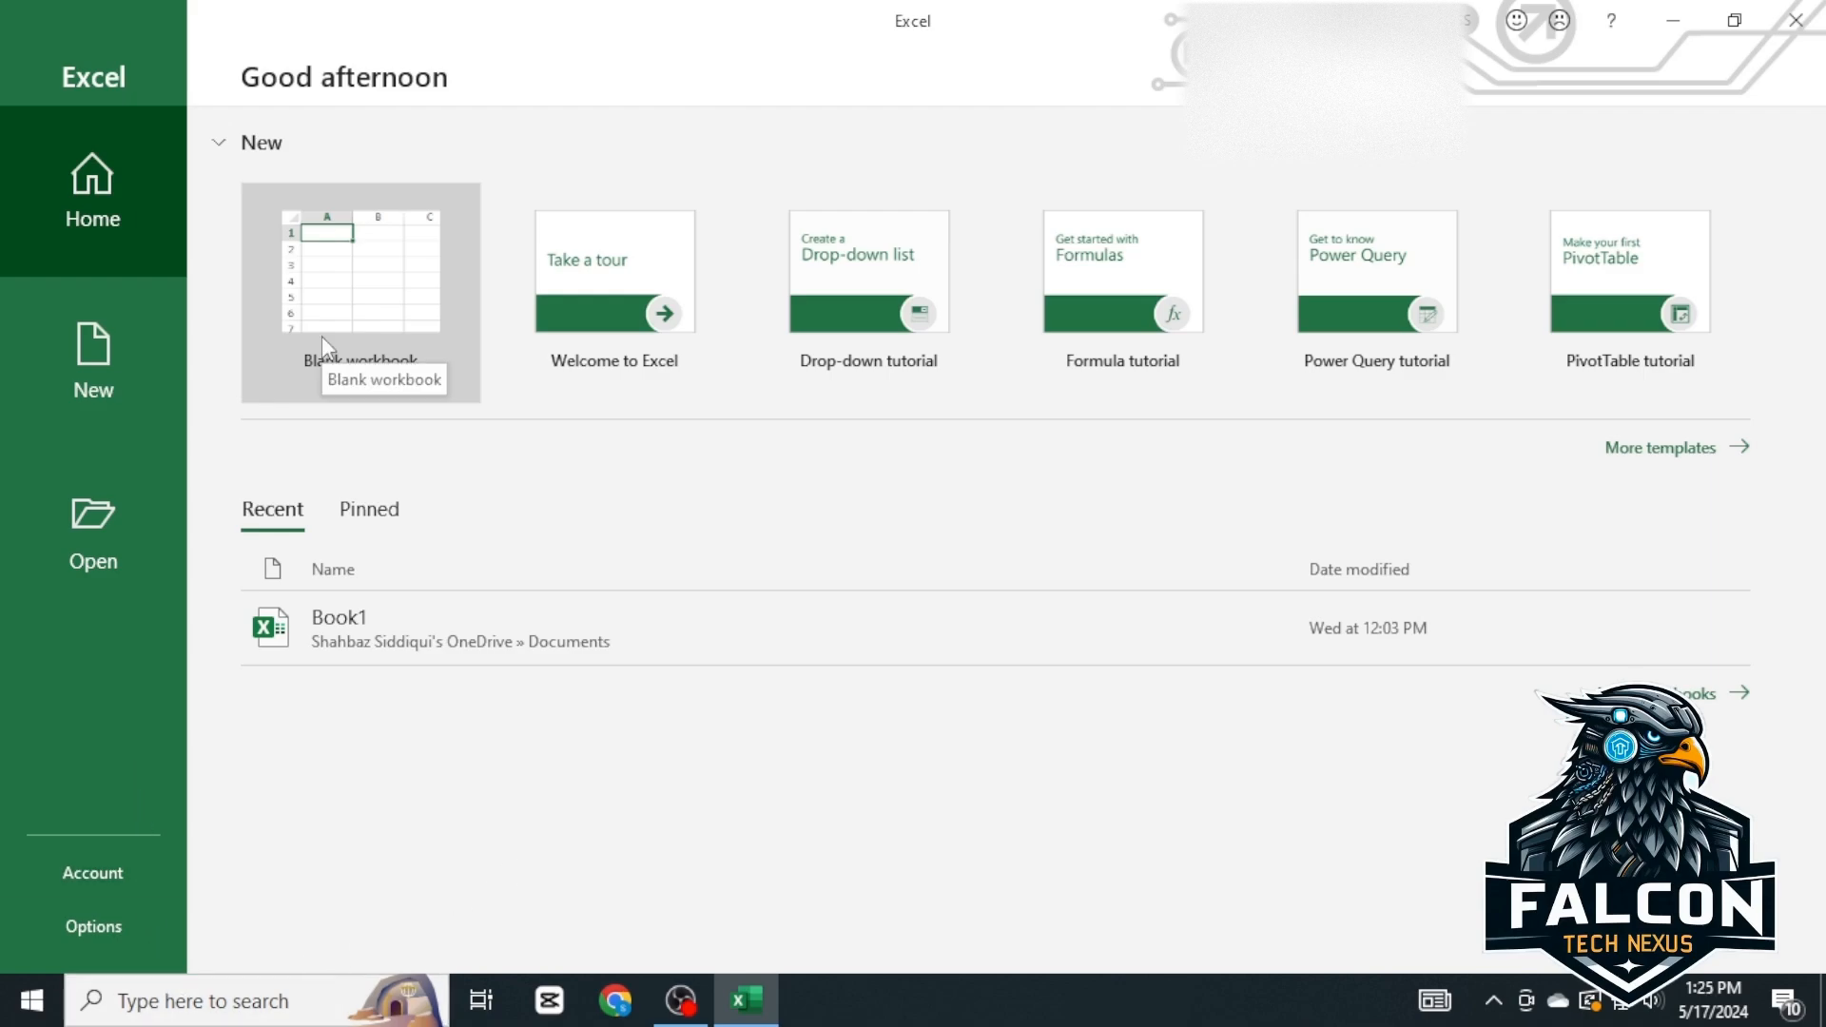
left_click(381, 326)
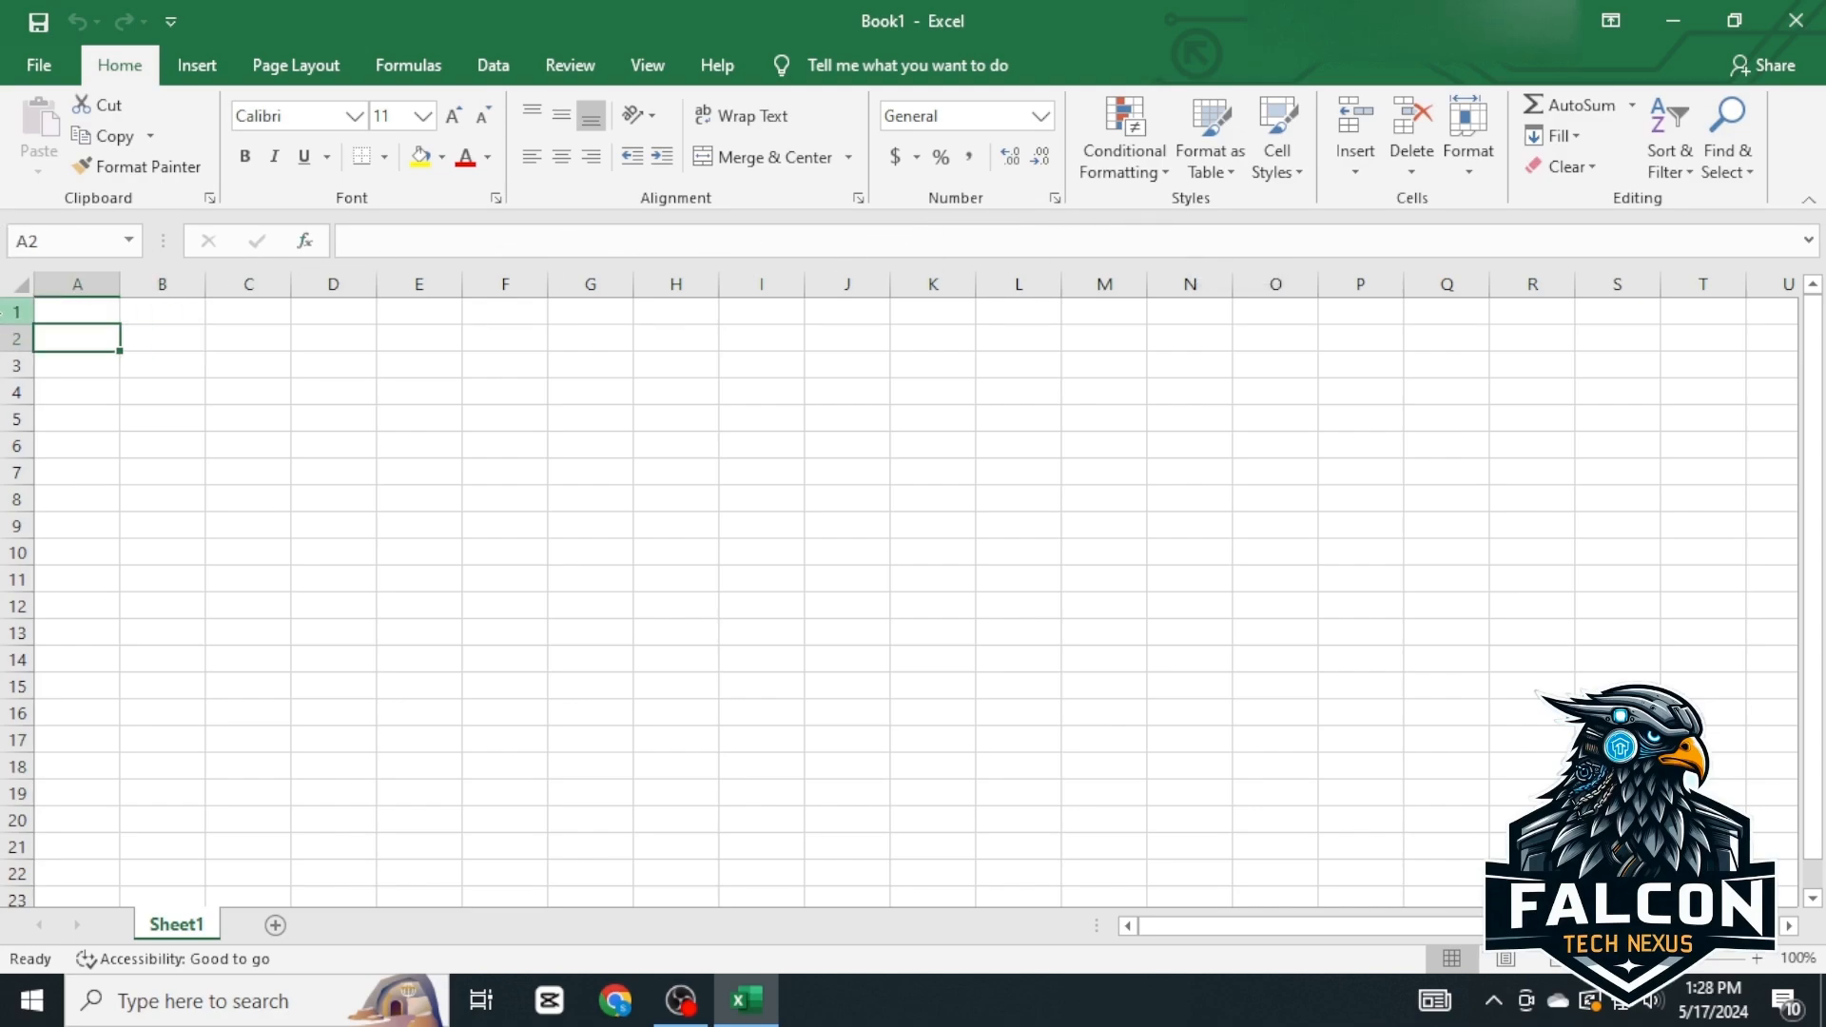
Step: Examine the sheet's rows and columns by selecting rows 1, 2 and 4, followed by columns A, B and C, one at a time
key("Left")
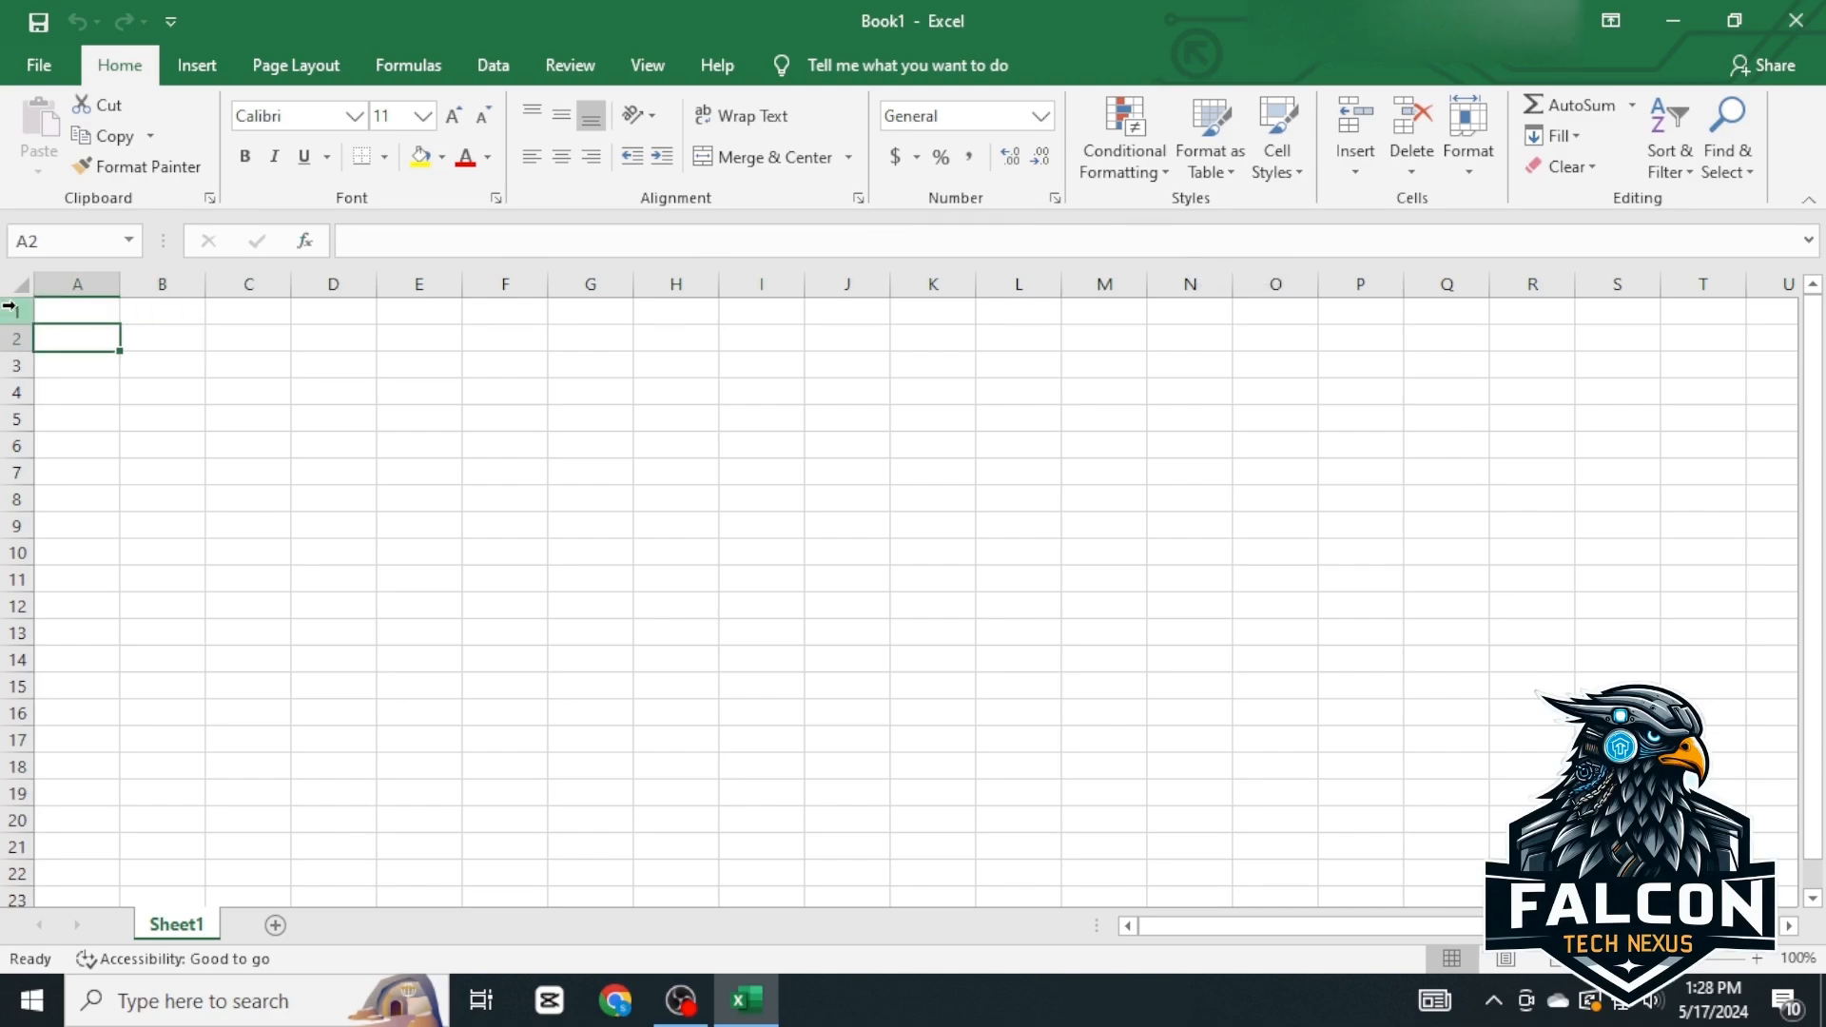
left_click(12, 309)
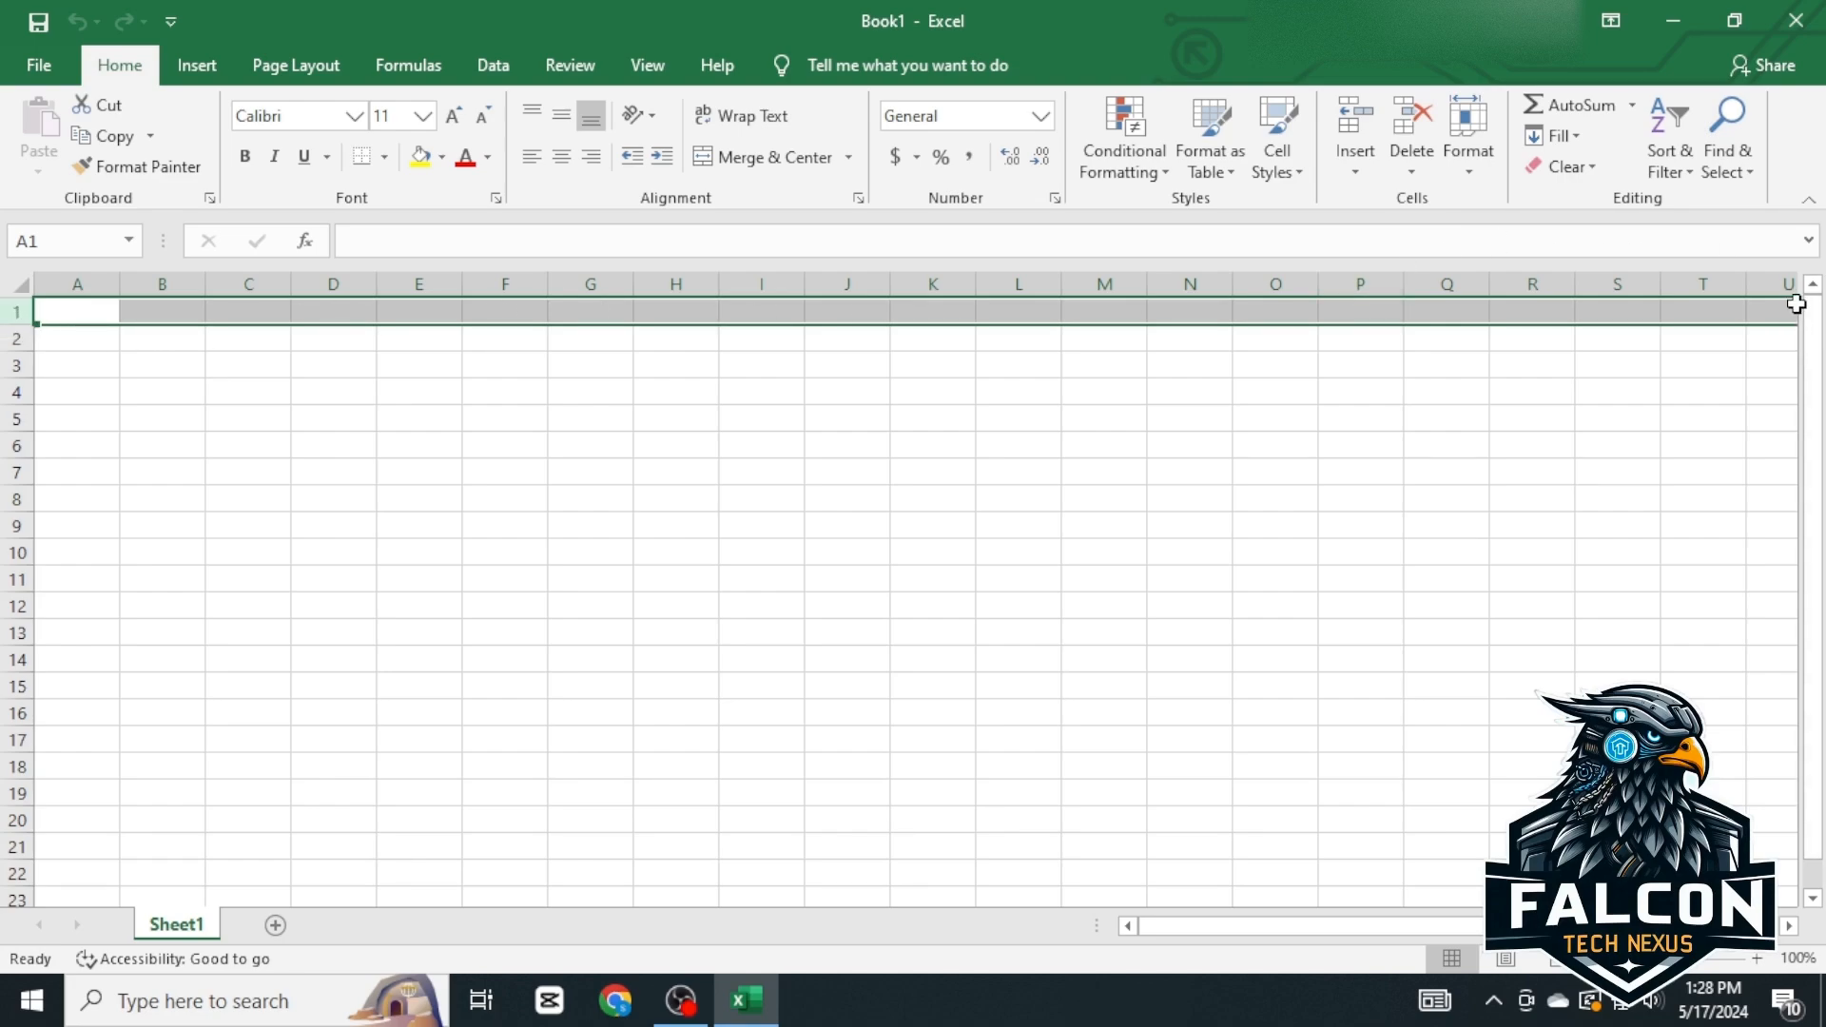
left_click(11, 340)
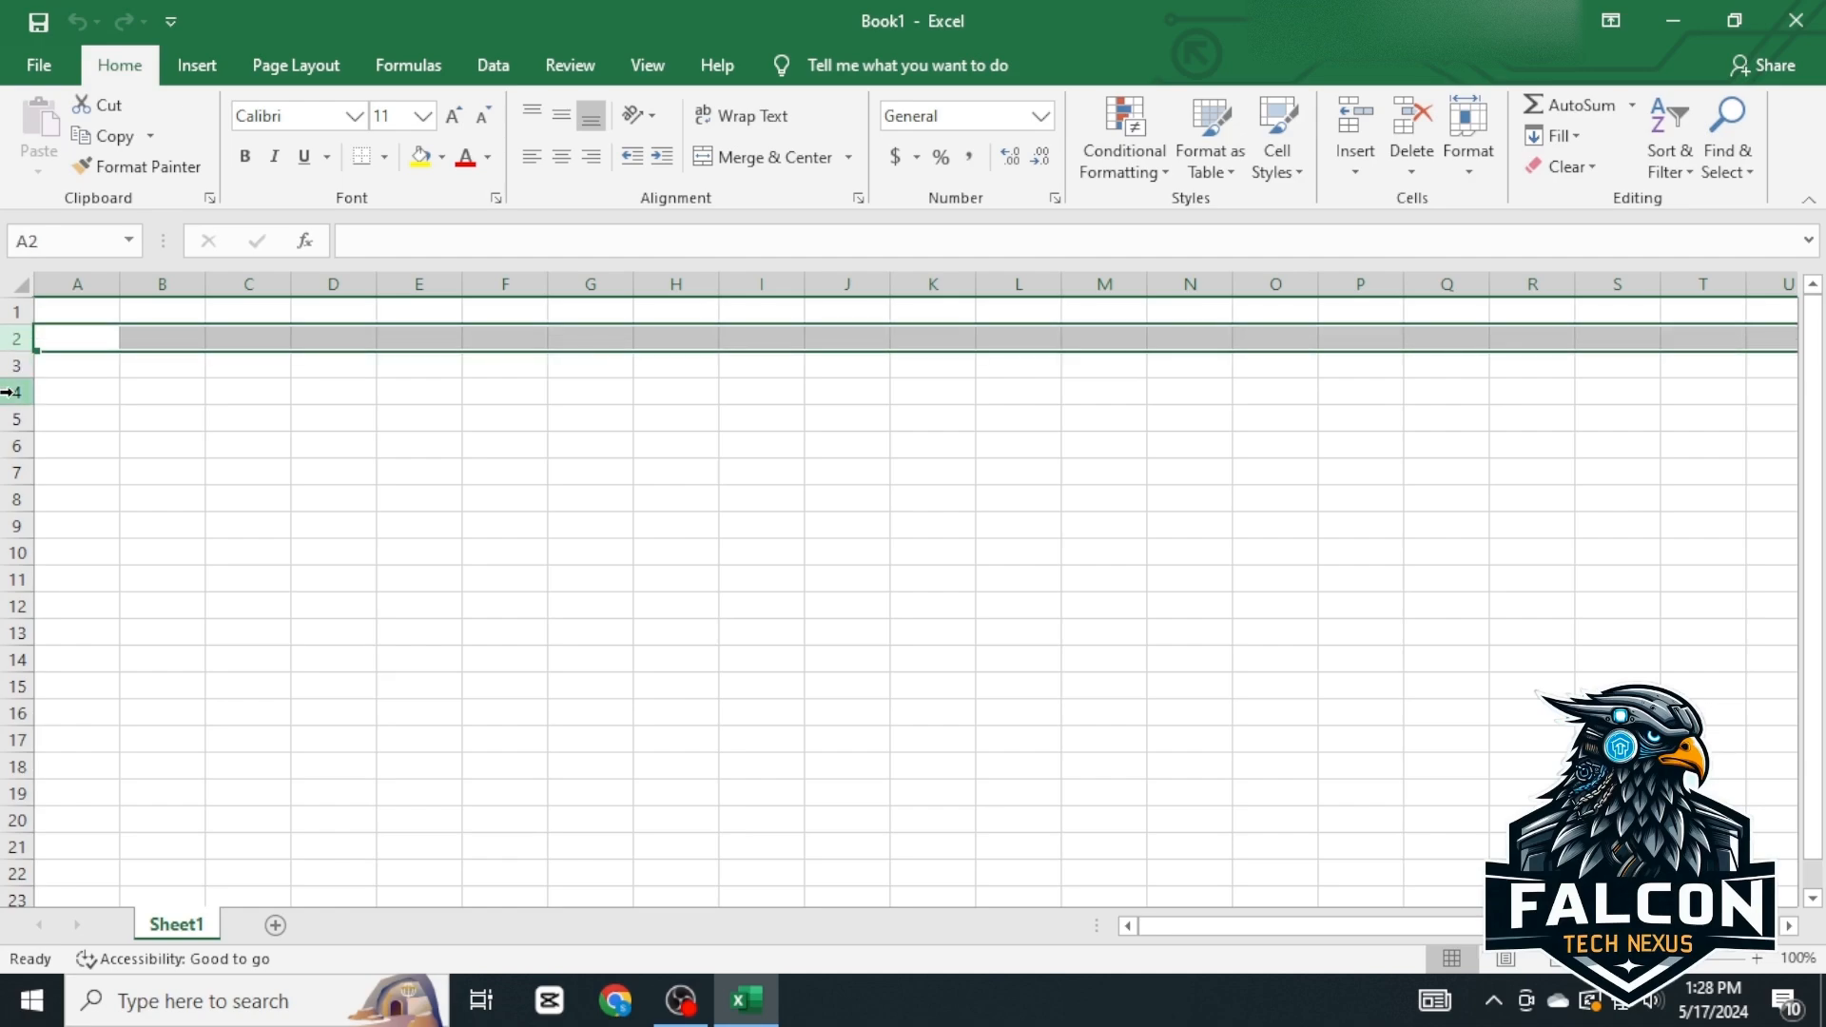
left_click(11, 392)
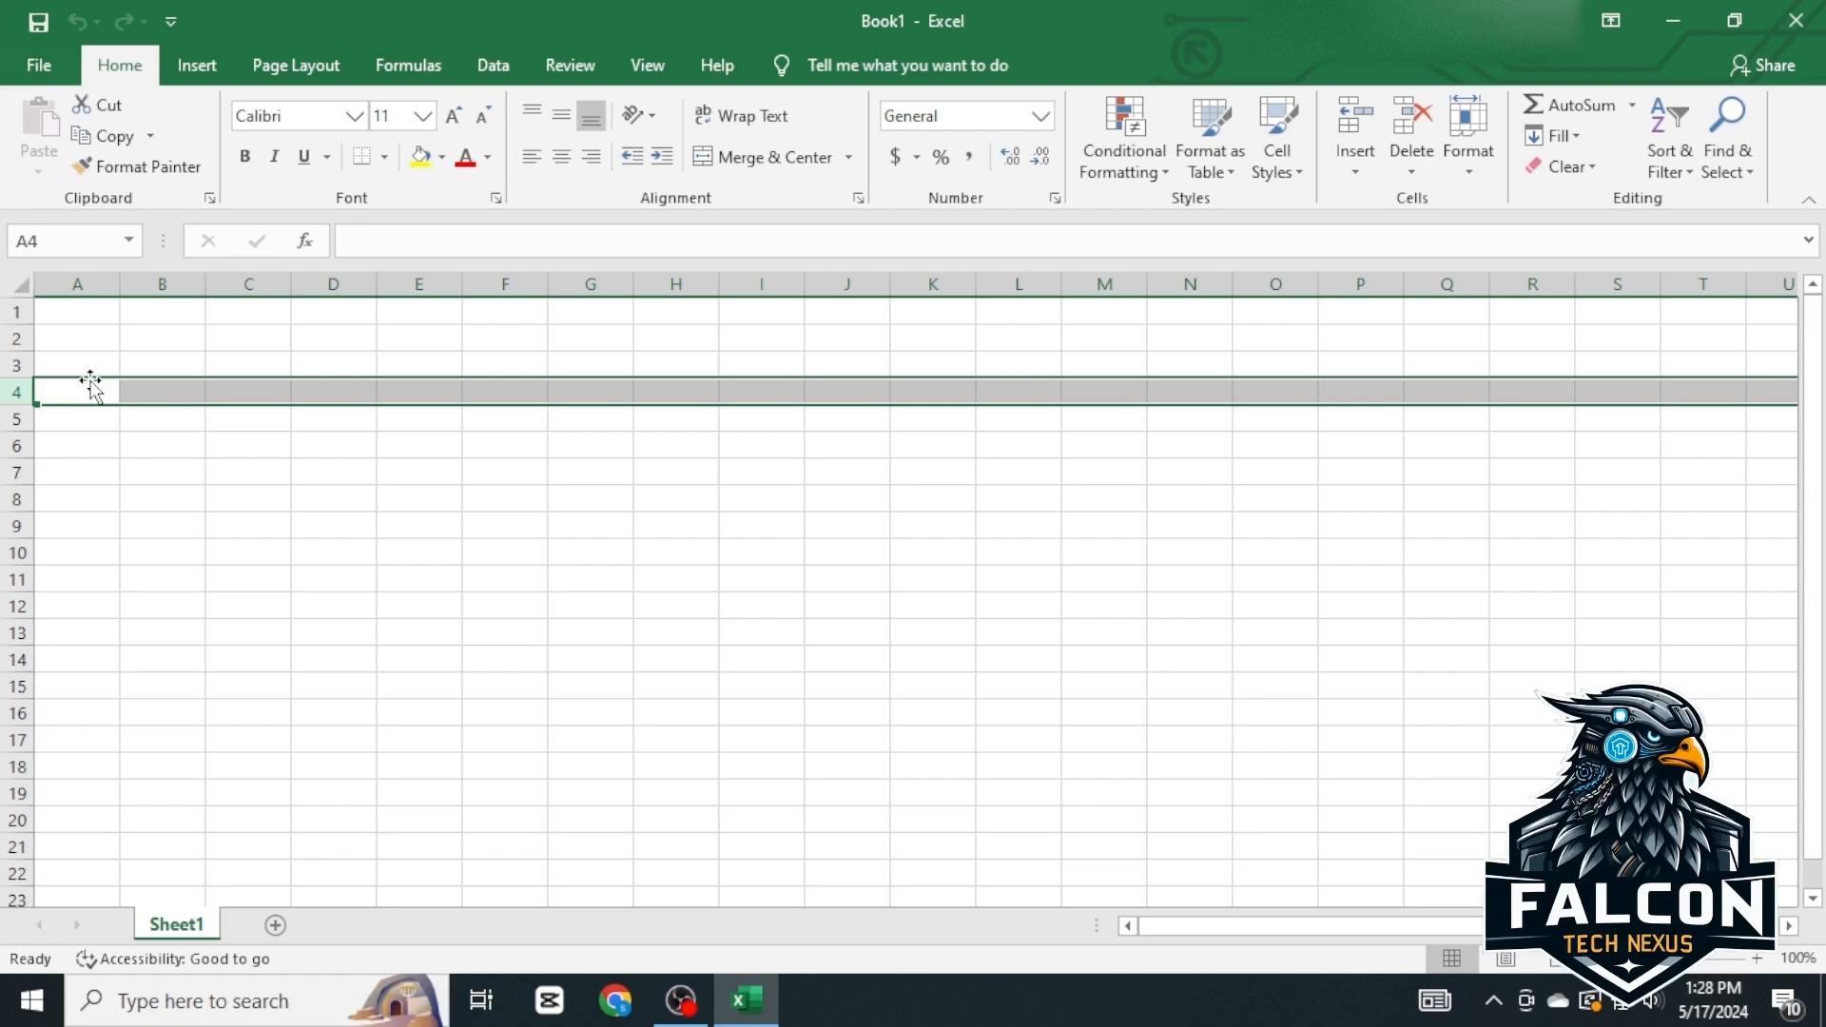
left_click(73, 282)
left_click(167, 283)
left_click(251, 283)
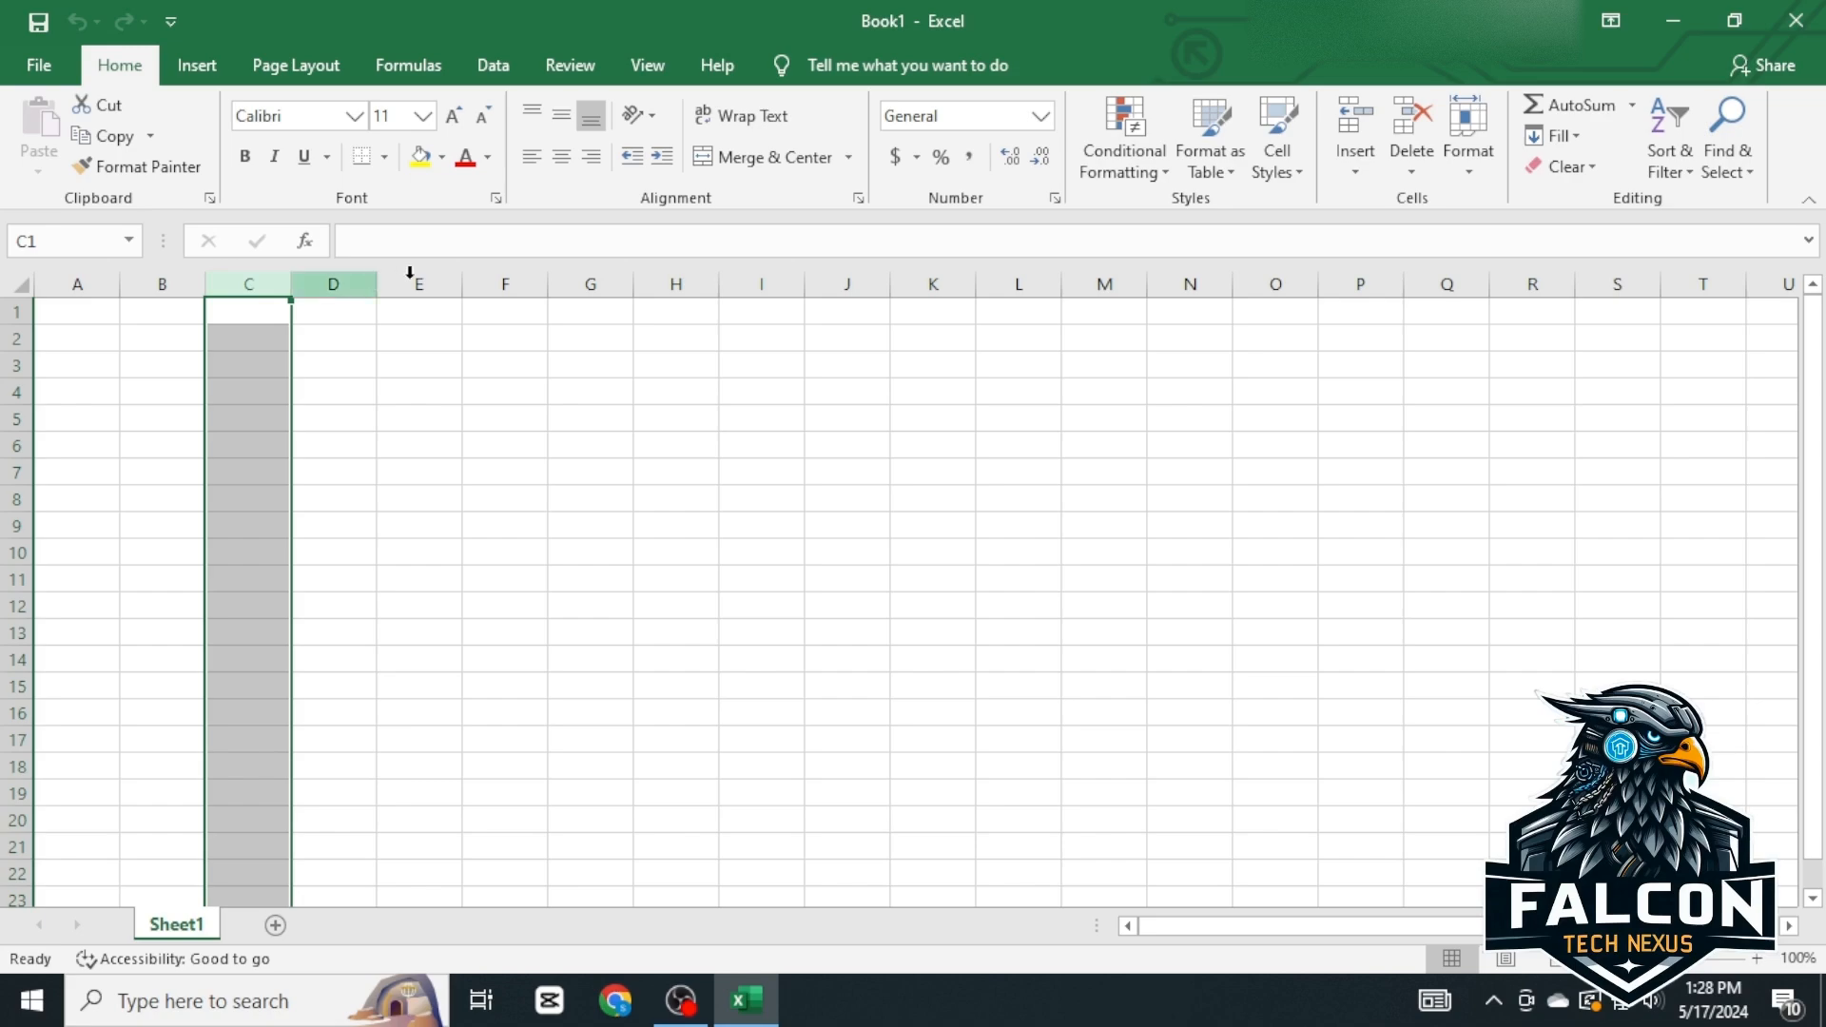
left_click(77, 418)
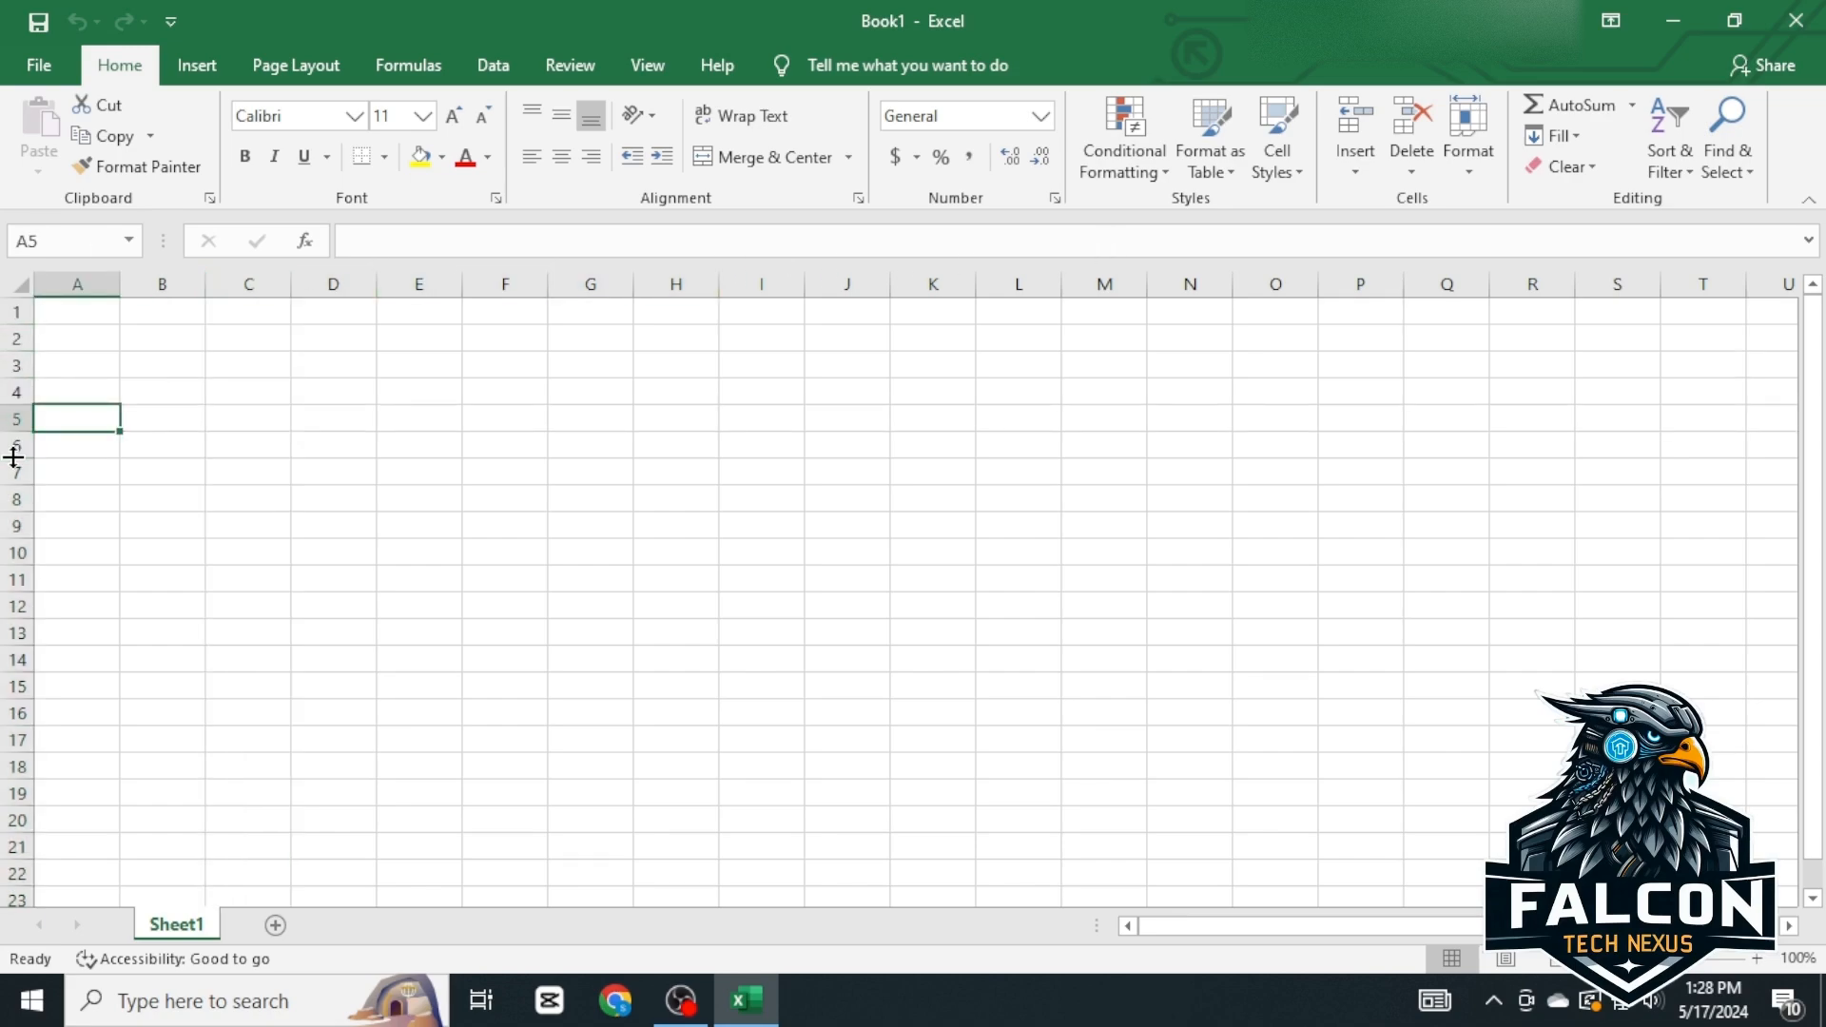
Step: Enter the text "cell" in cell E9 and reselect that cell
left_click(419, 525)
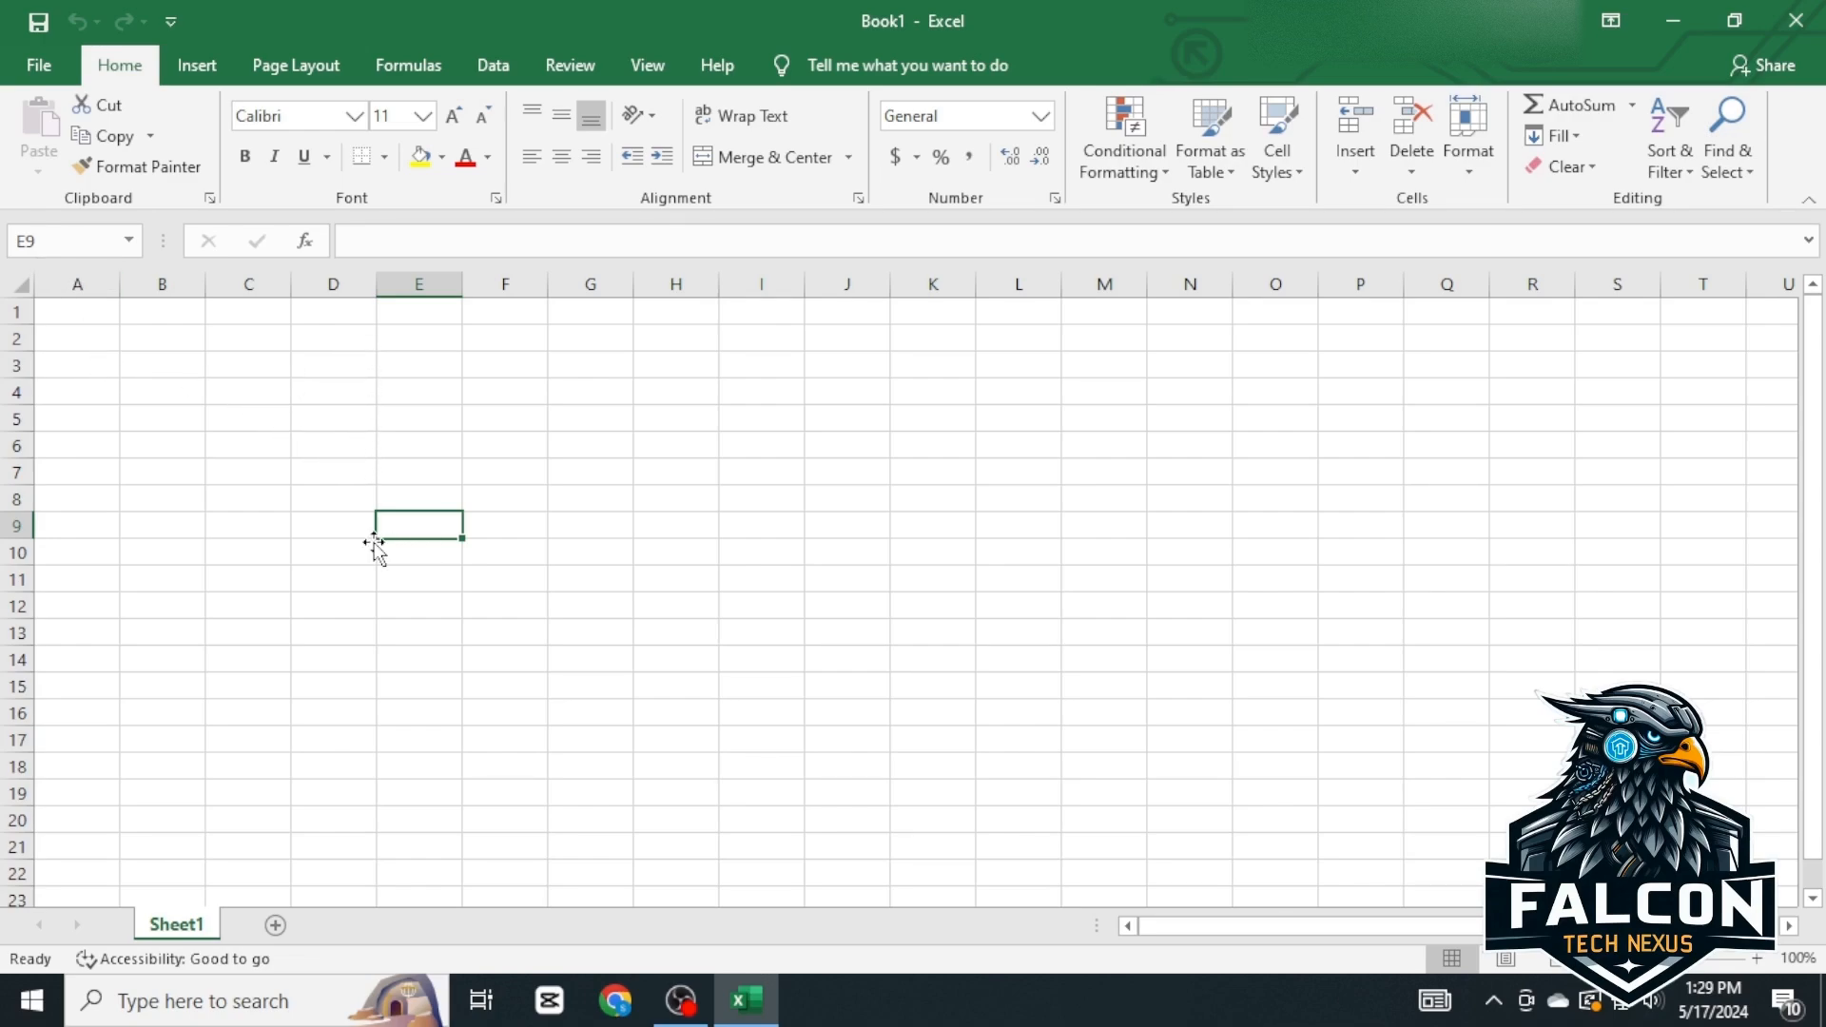
type("cell")
key("Return")
left_click(423, 525)
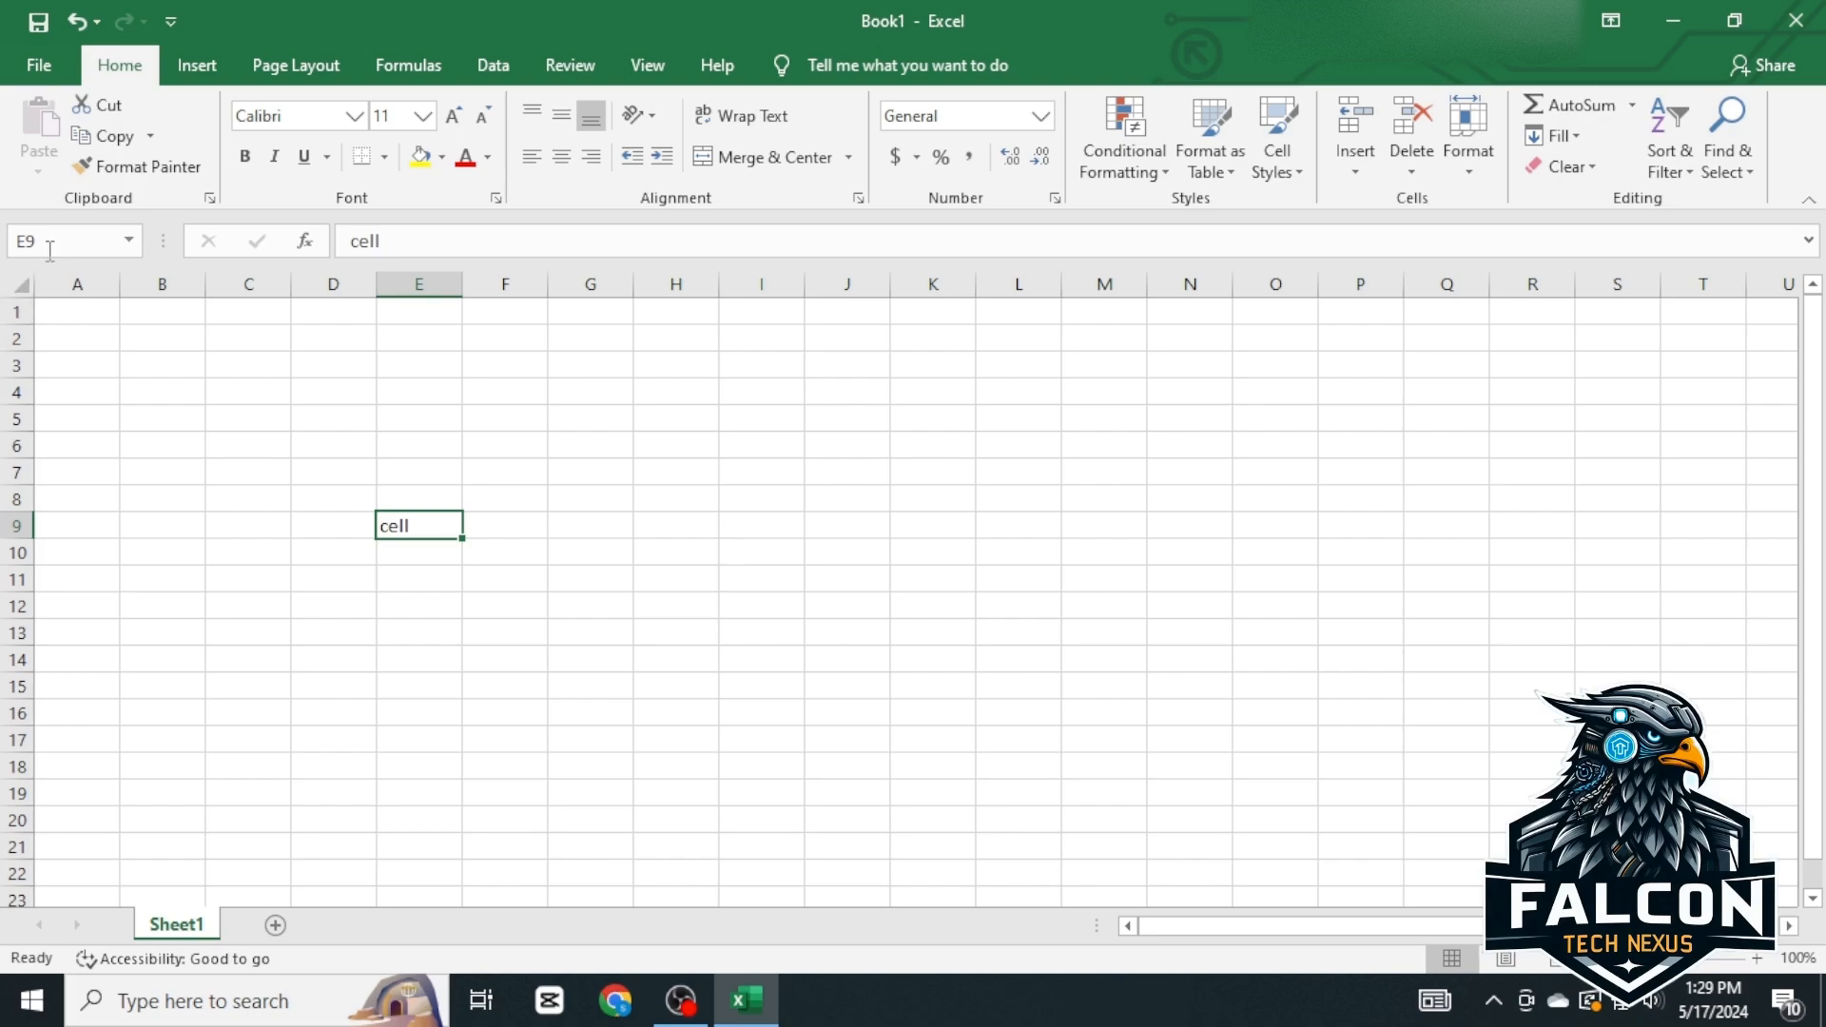
Step: Enter the value 50 in cell F9 and the formula =30+20 in cell F10
key("Right")
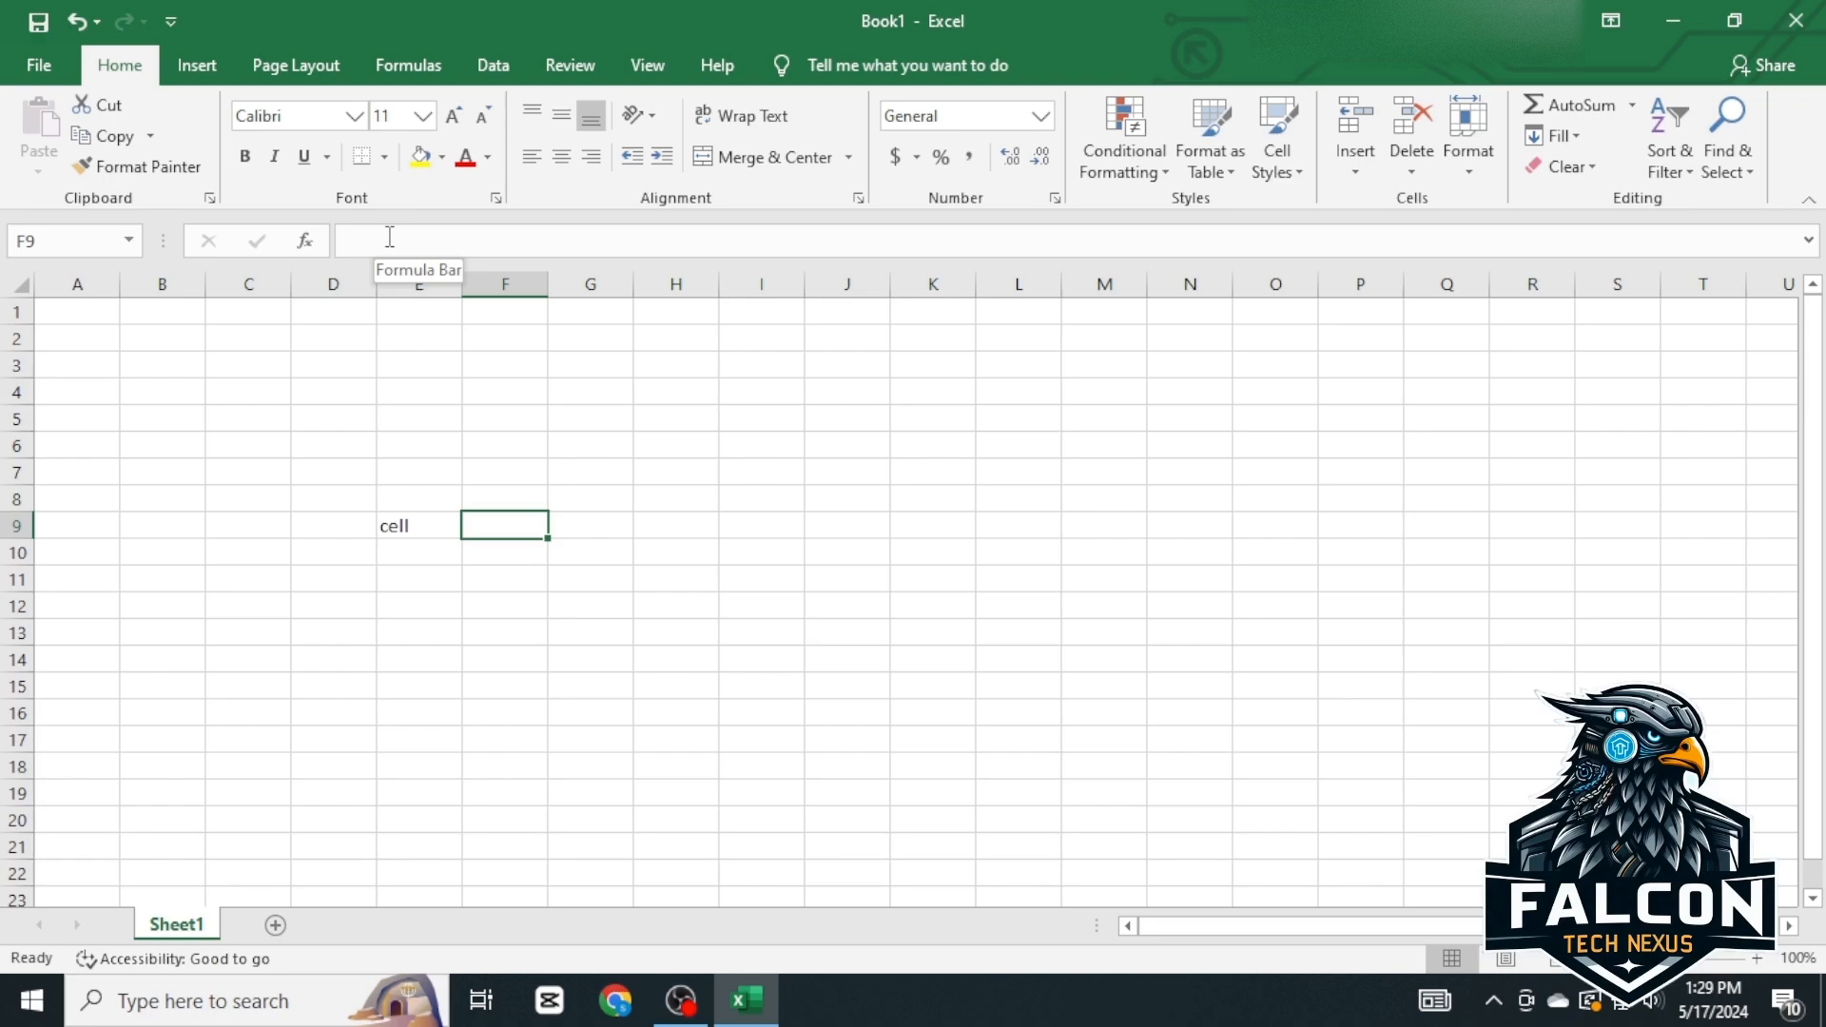
type("50")
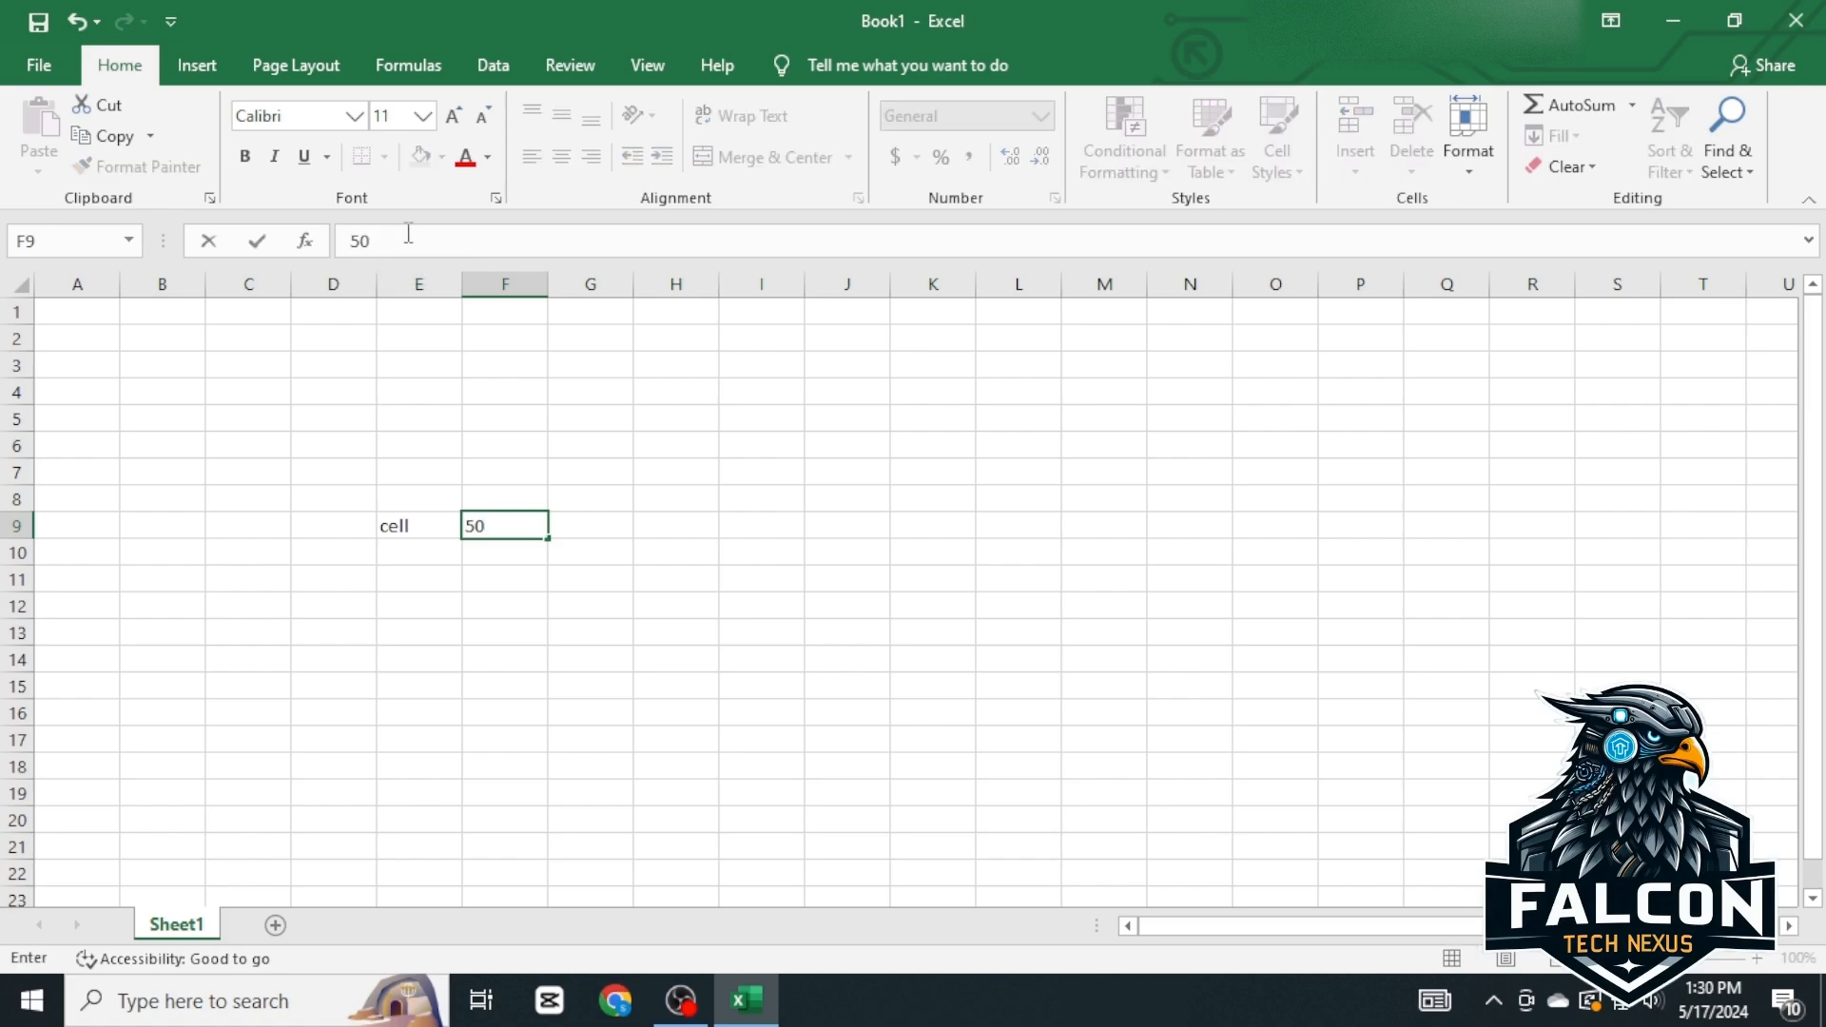
left_click(492, 559)
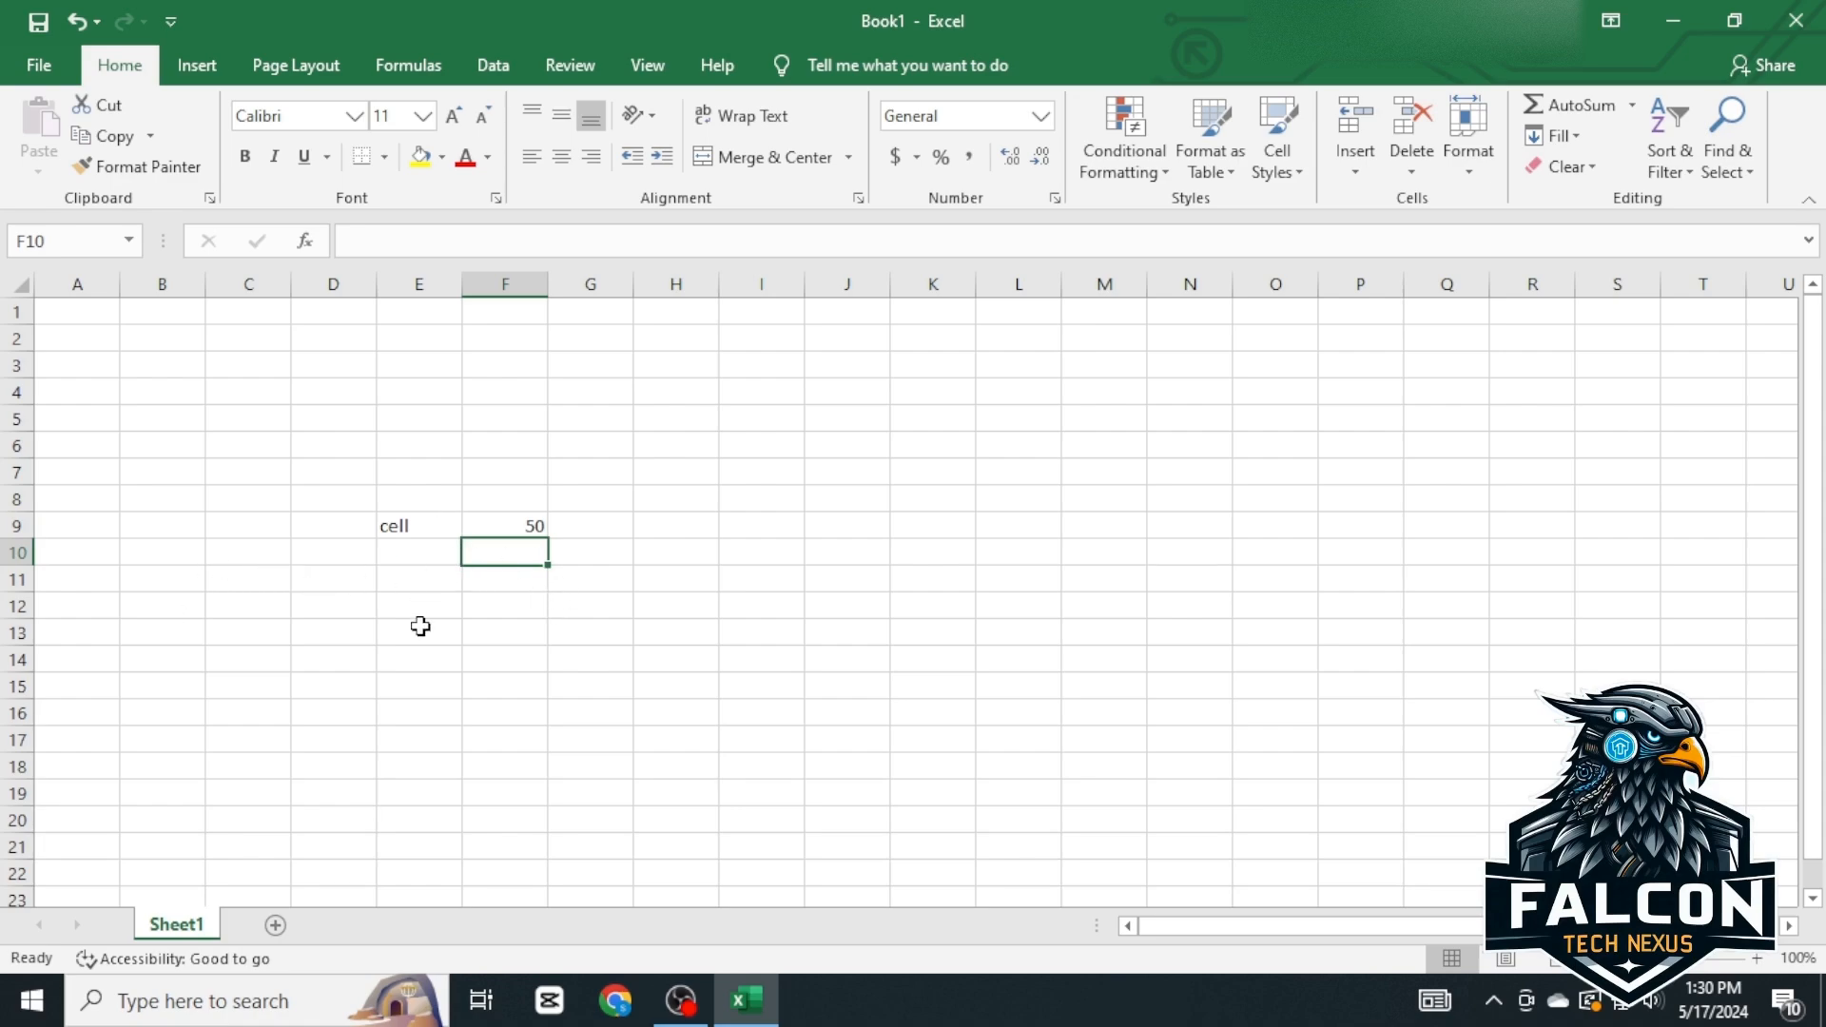
type("=")
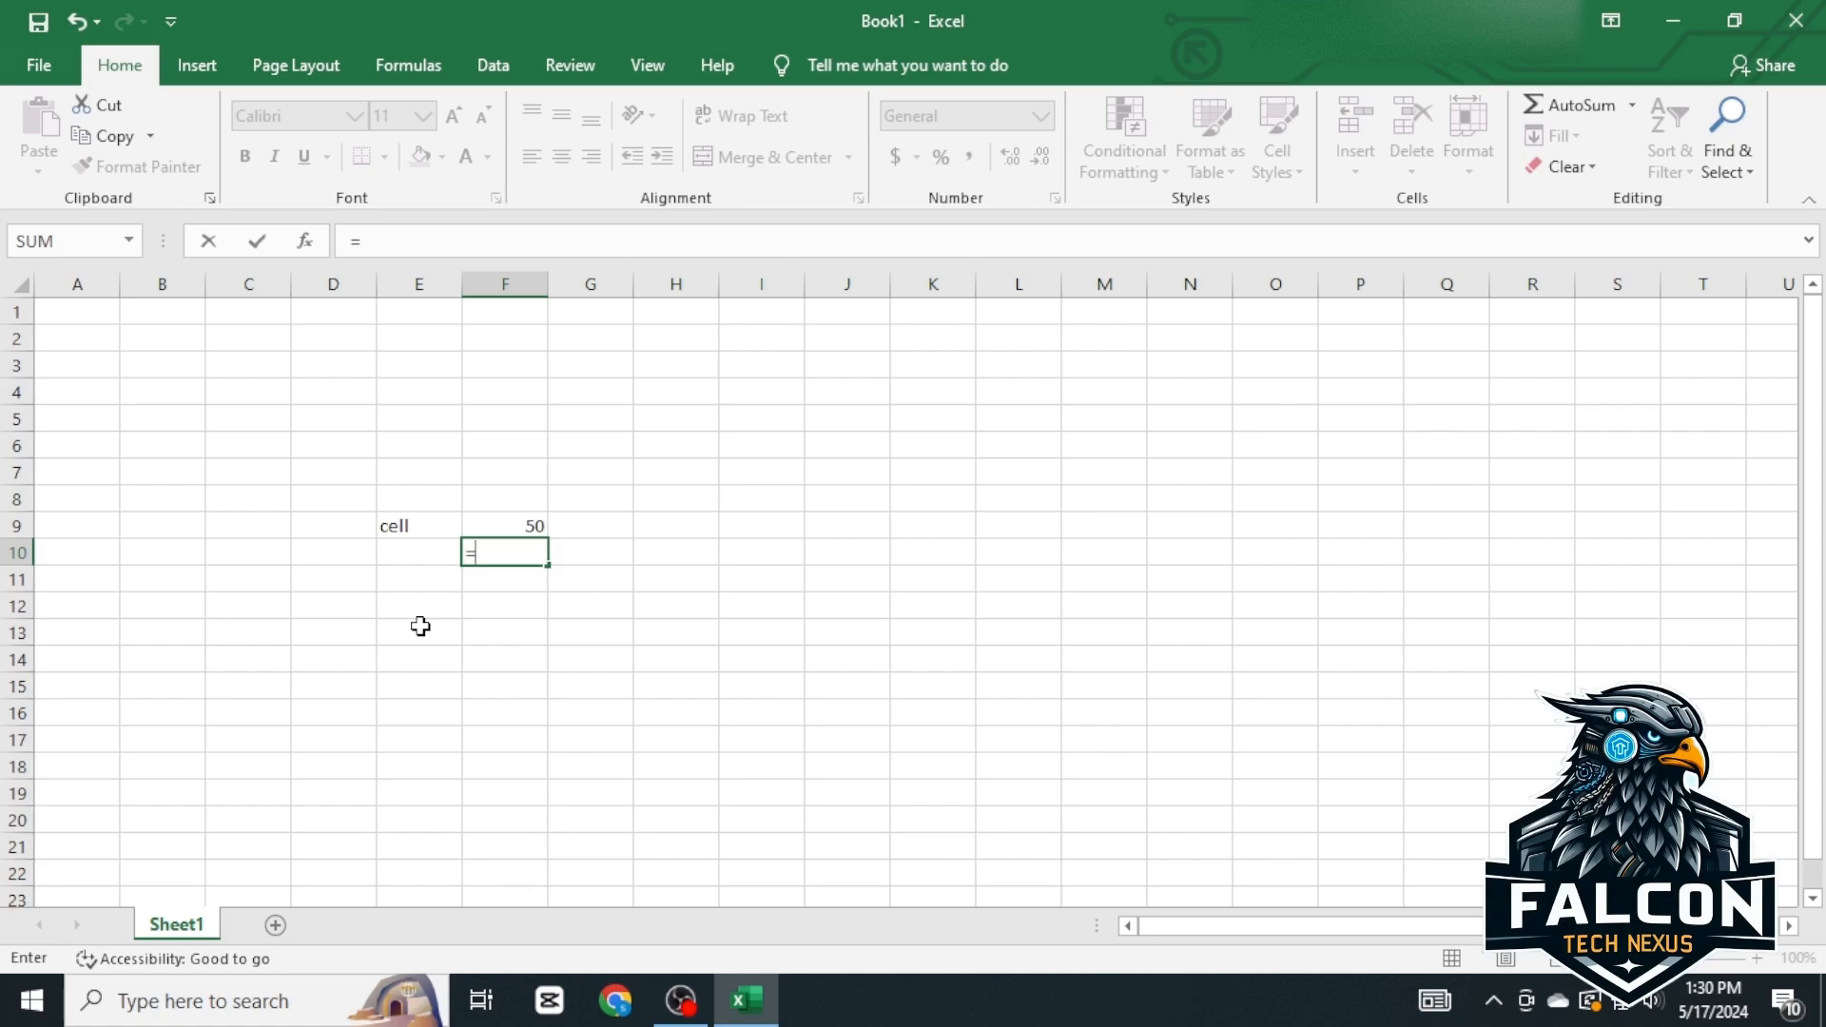
type("30+20")
key("Return")
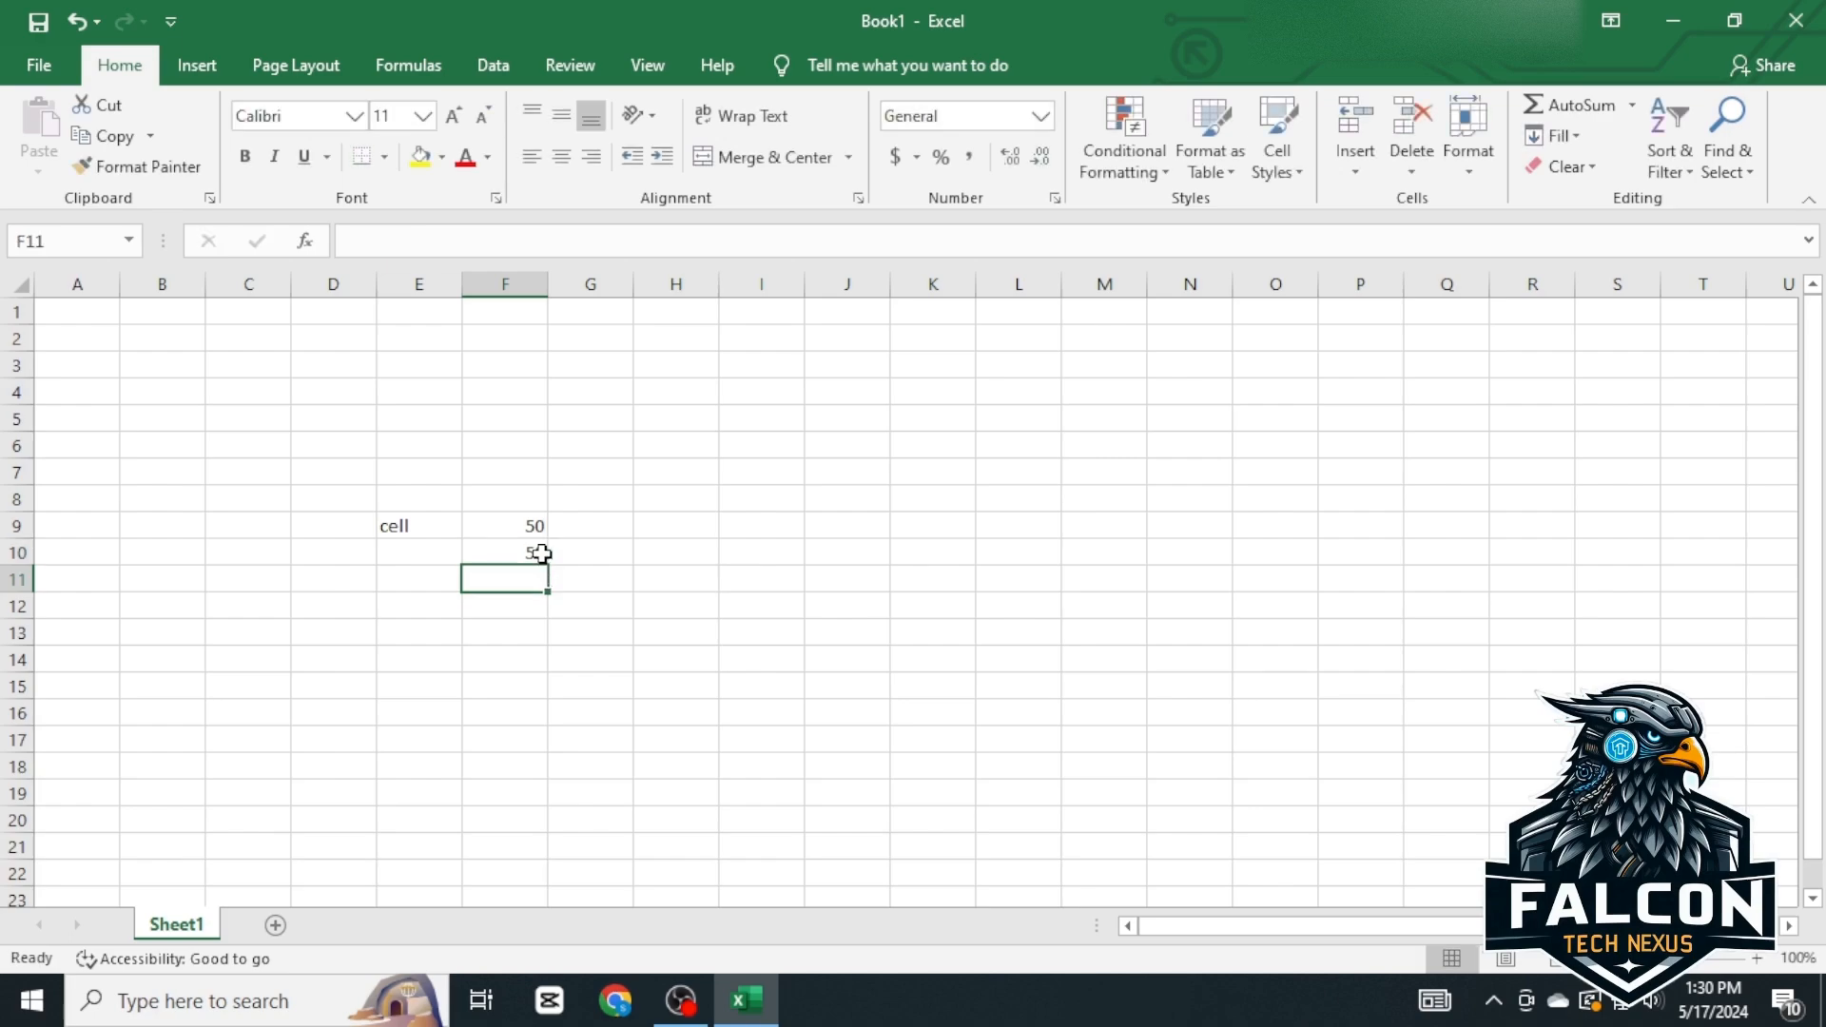
Step: Compare the underlying contents of cells F9 and F10 by selecting each of them in turn
left_click(571, 558)
left_click(563, 635)
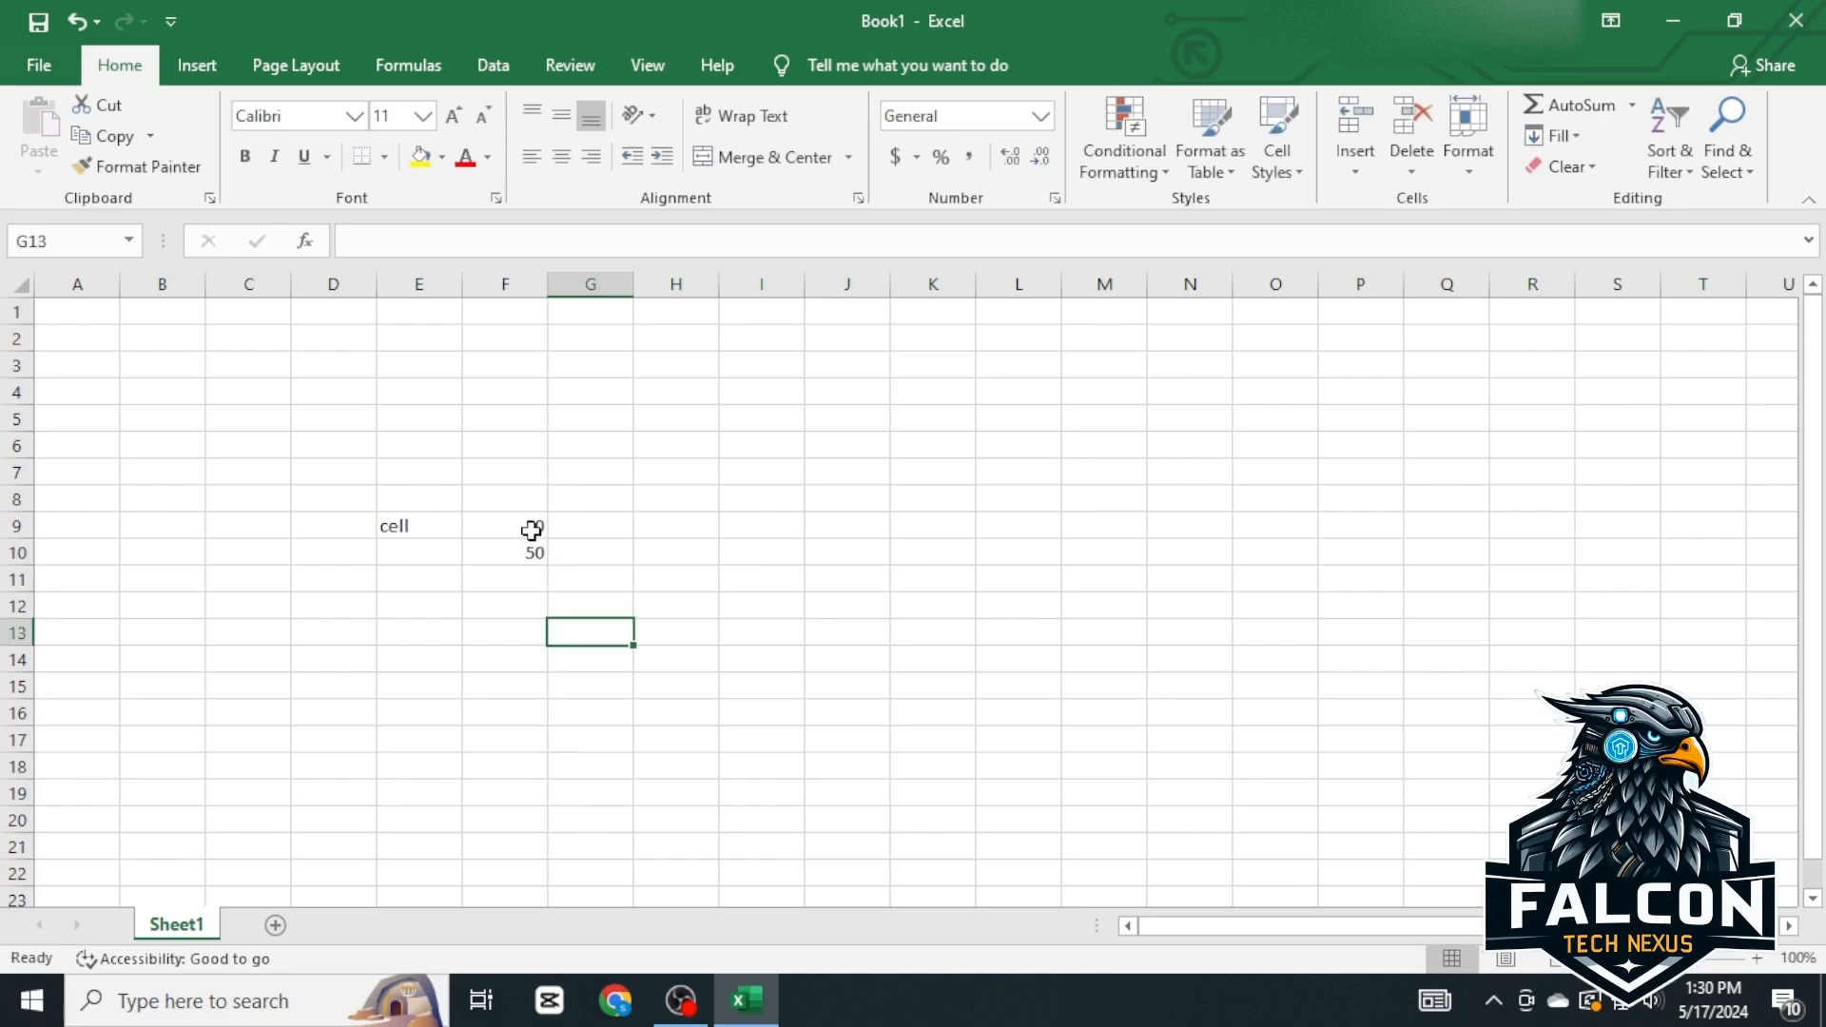
key("Up")
key("Up")
key("Up")
key("Up")
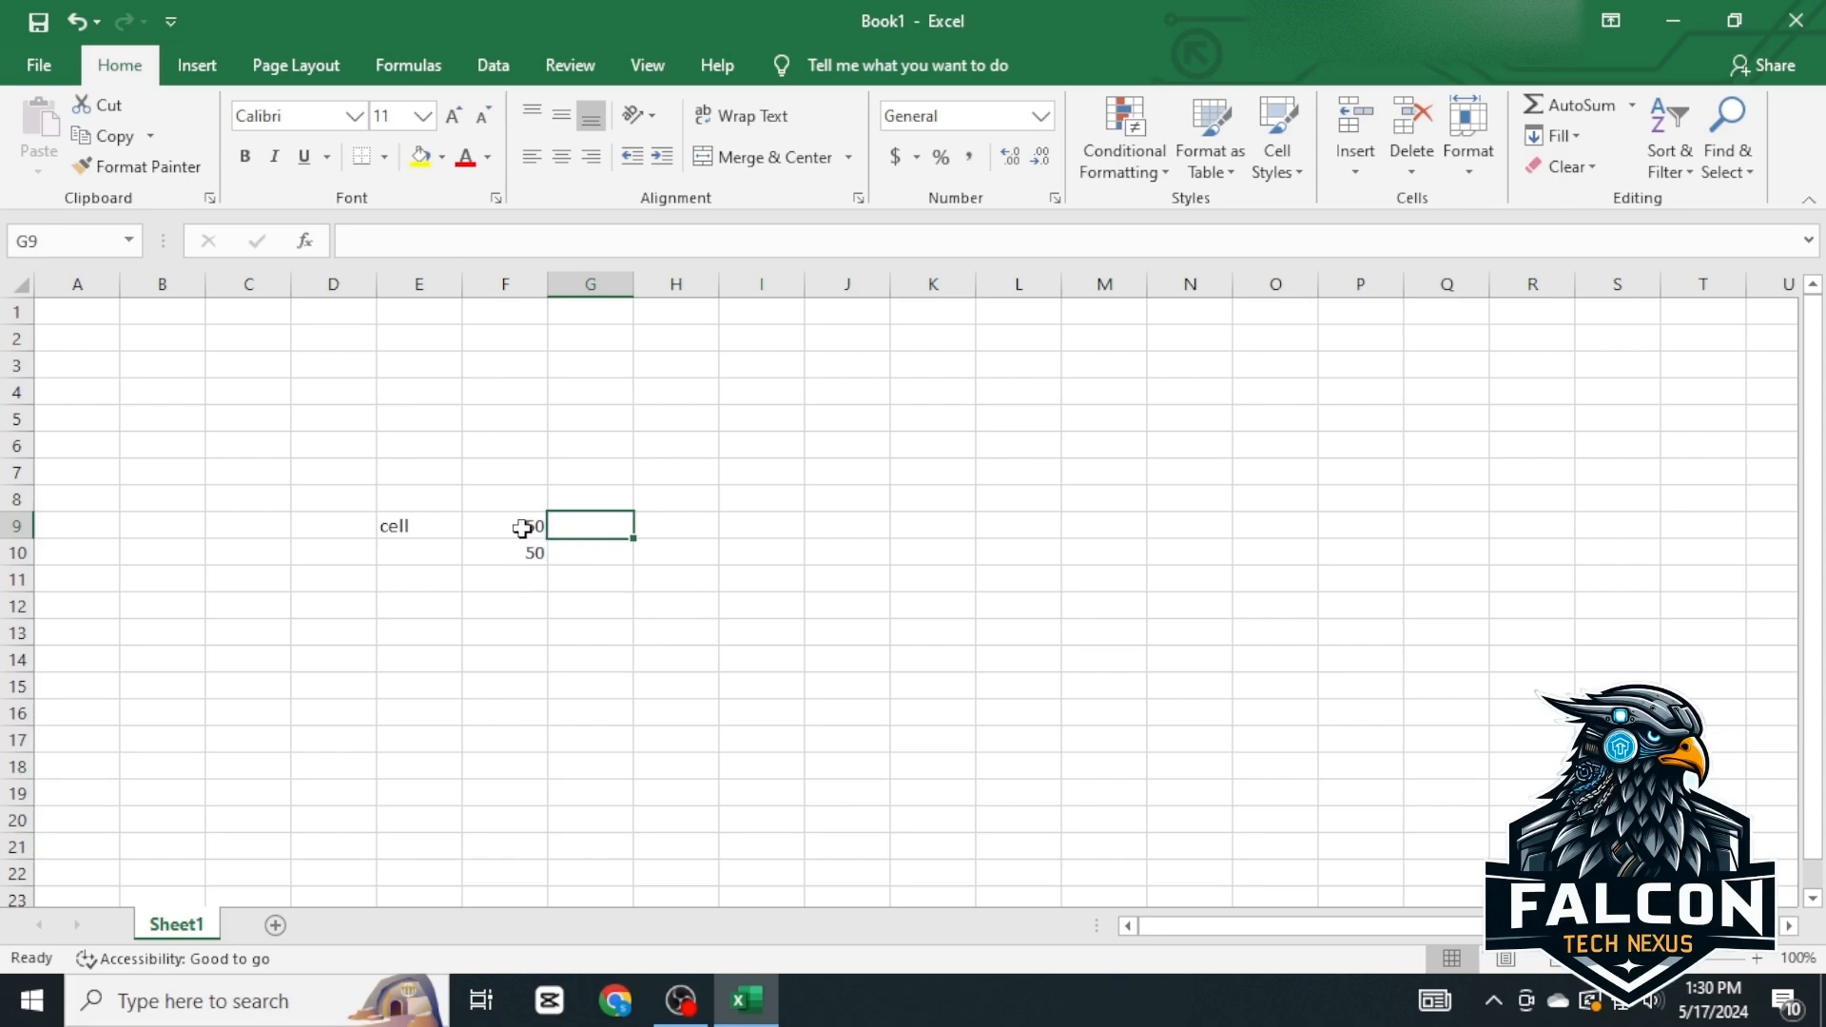
left_click(522, 529)
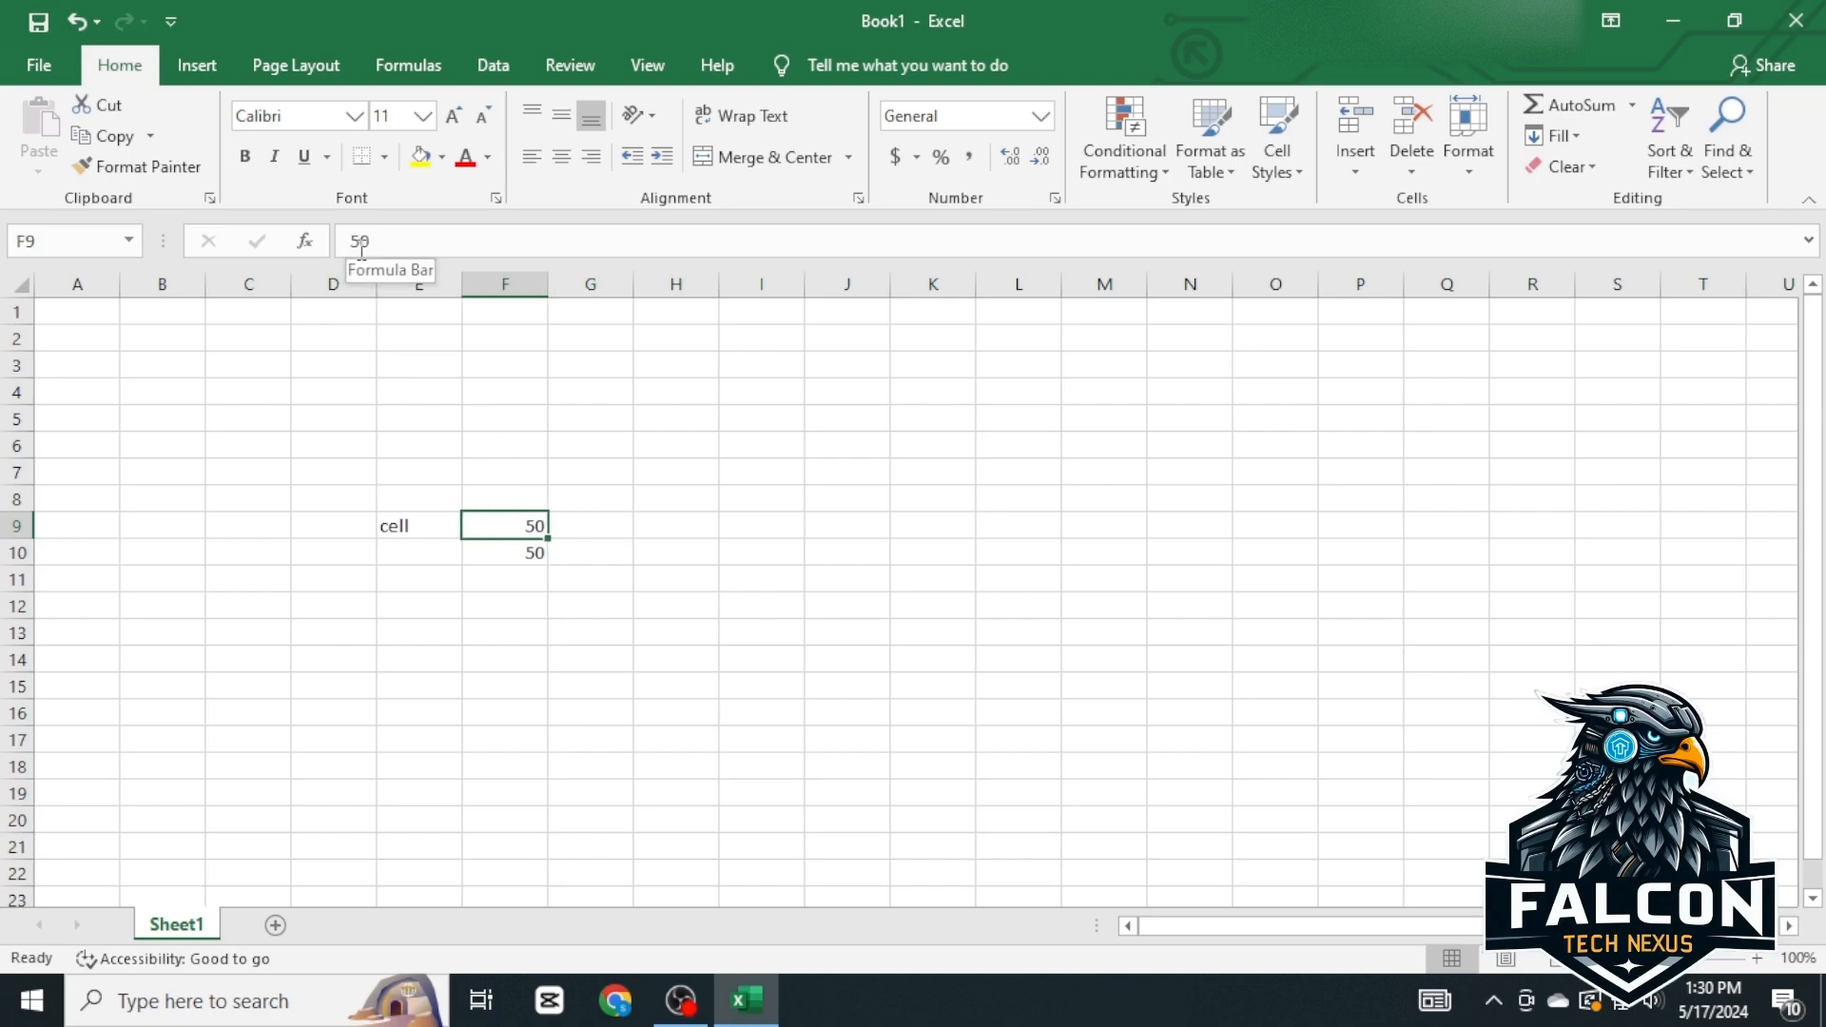
left_click(522, 548)
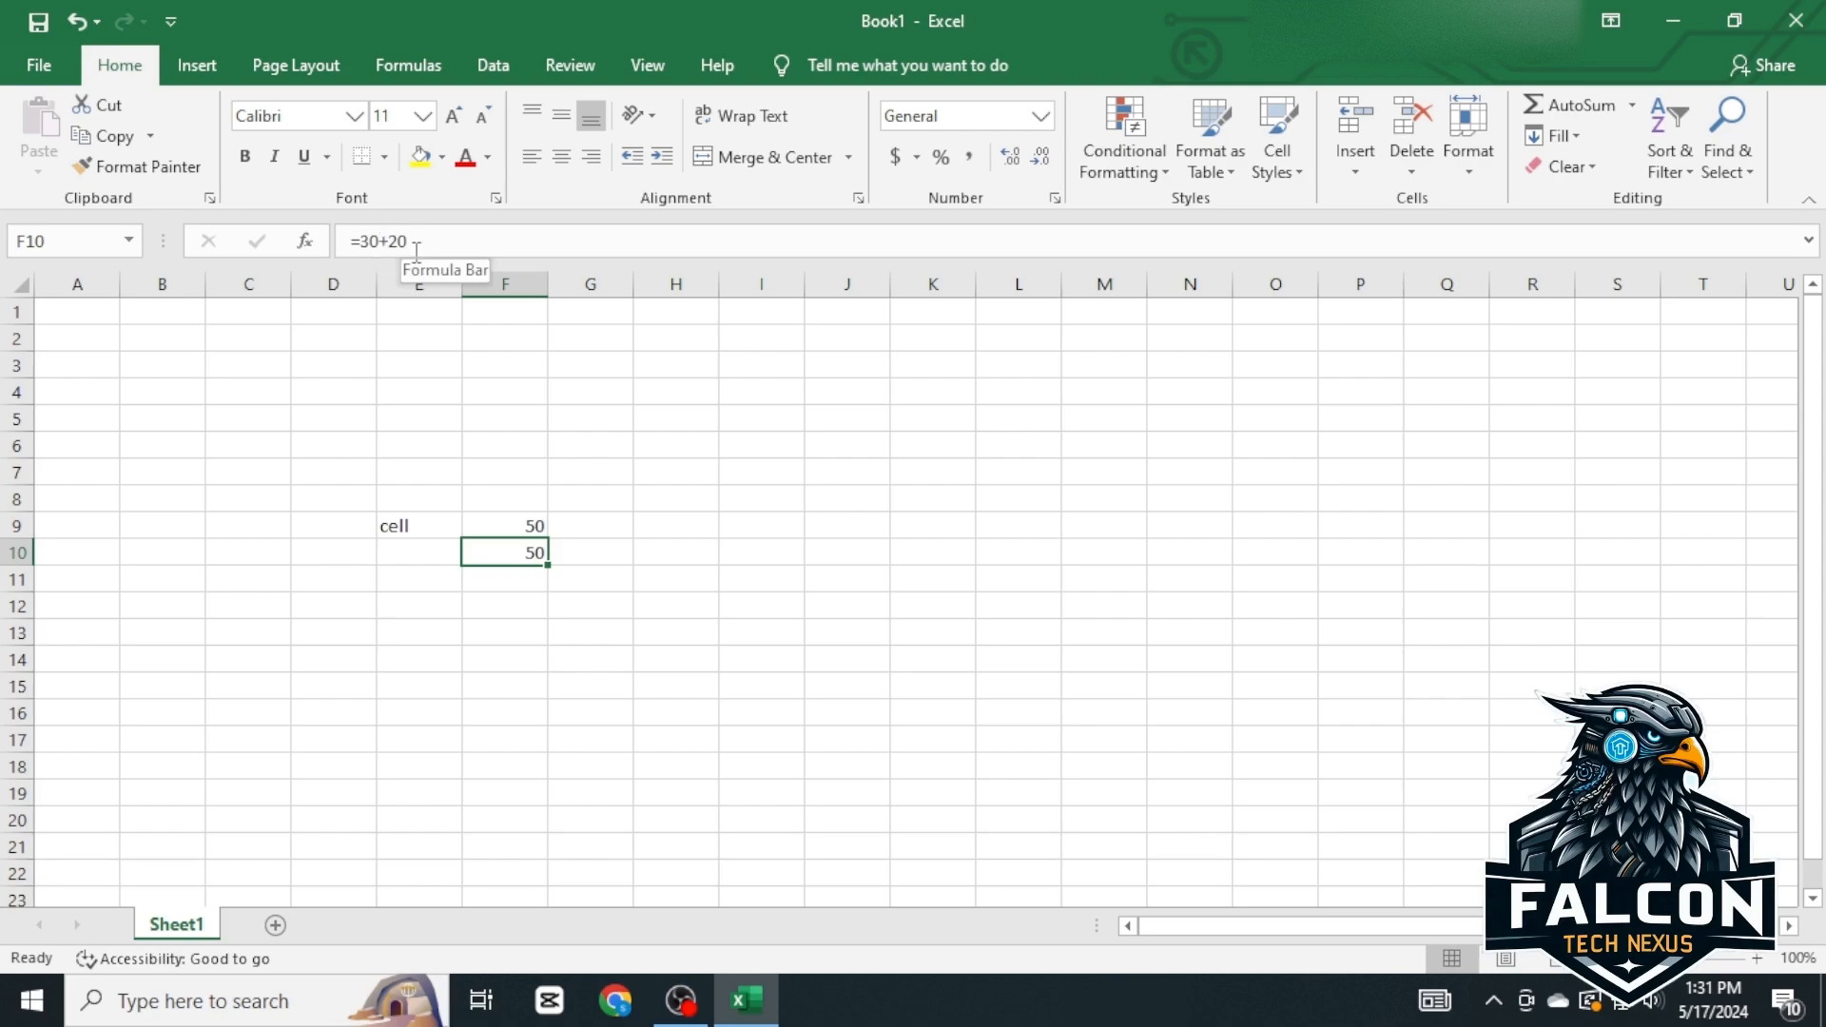
Step: Select row 1, jump to the last row of column A, and return to cell A1
left_click(84, 315)
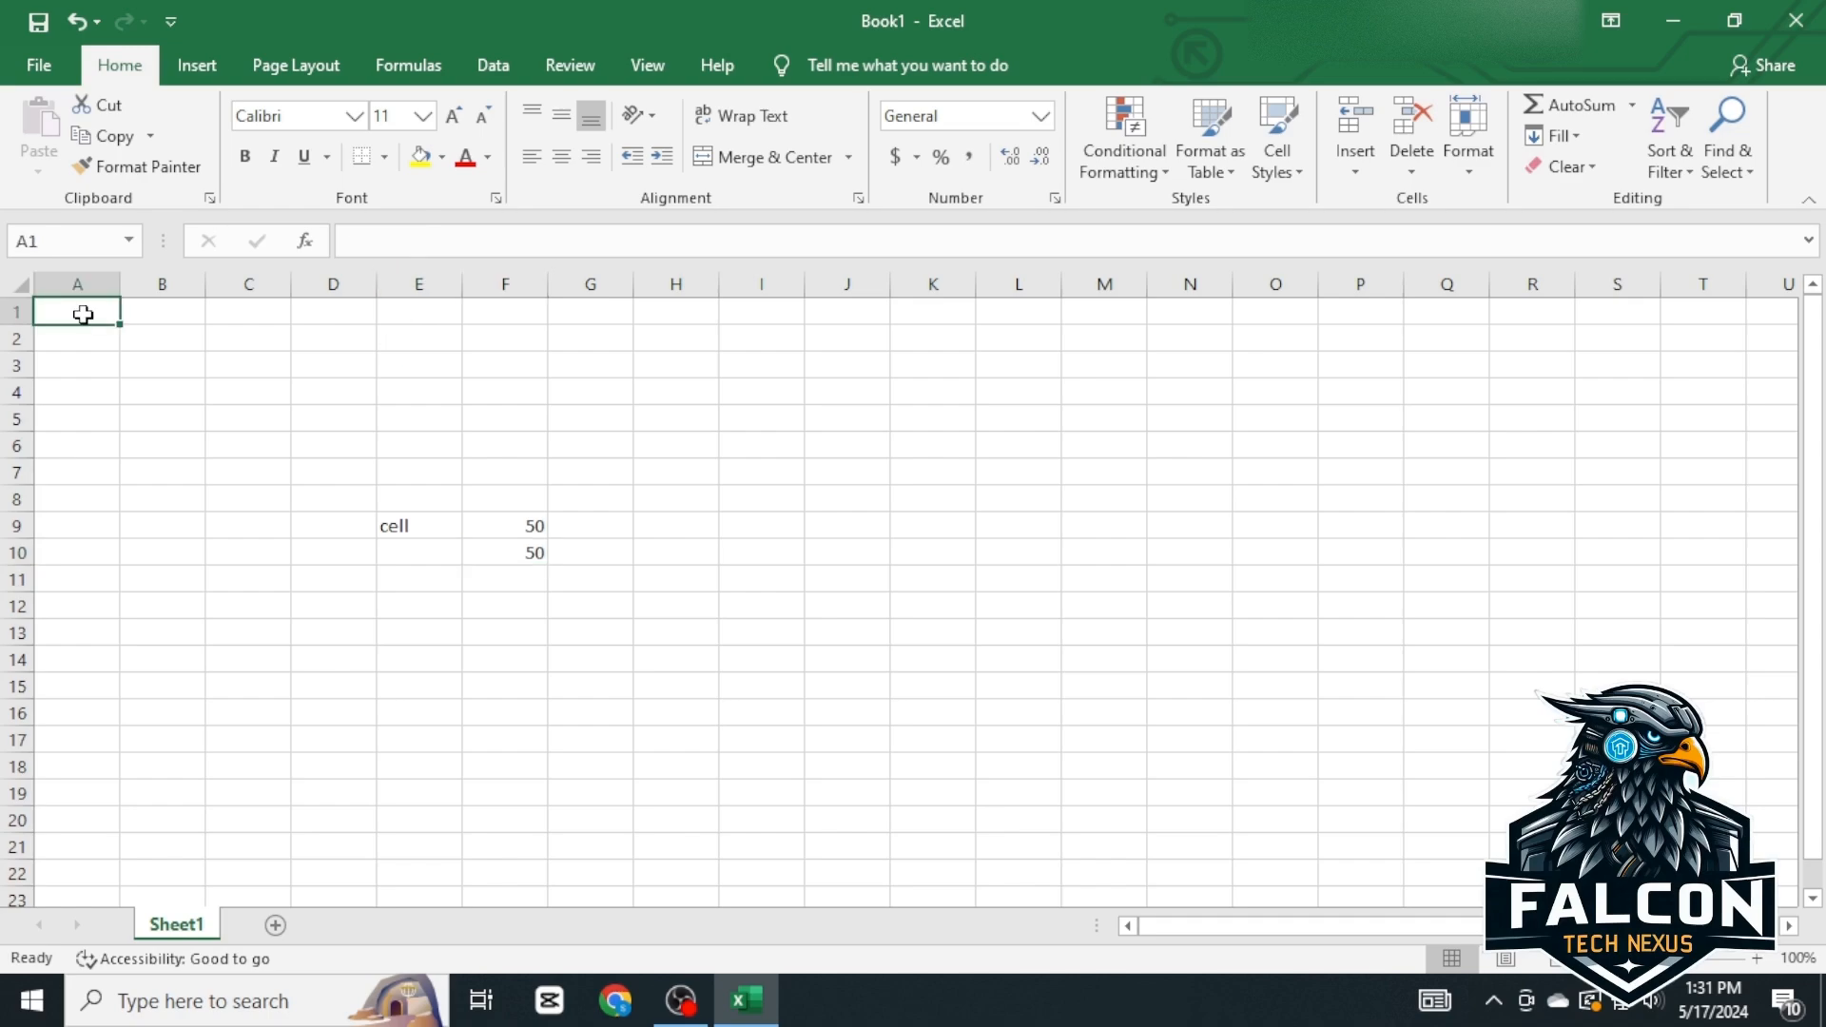
left_click(16, 310)
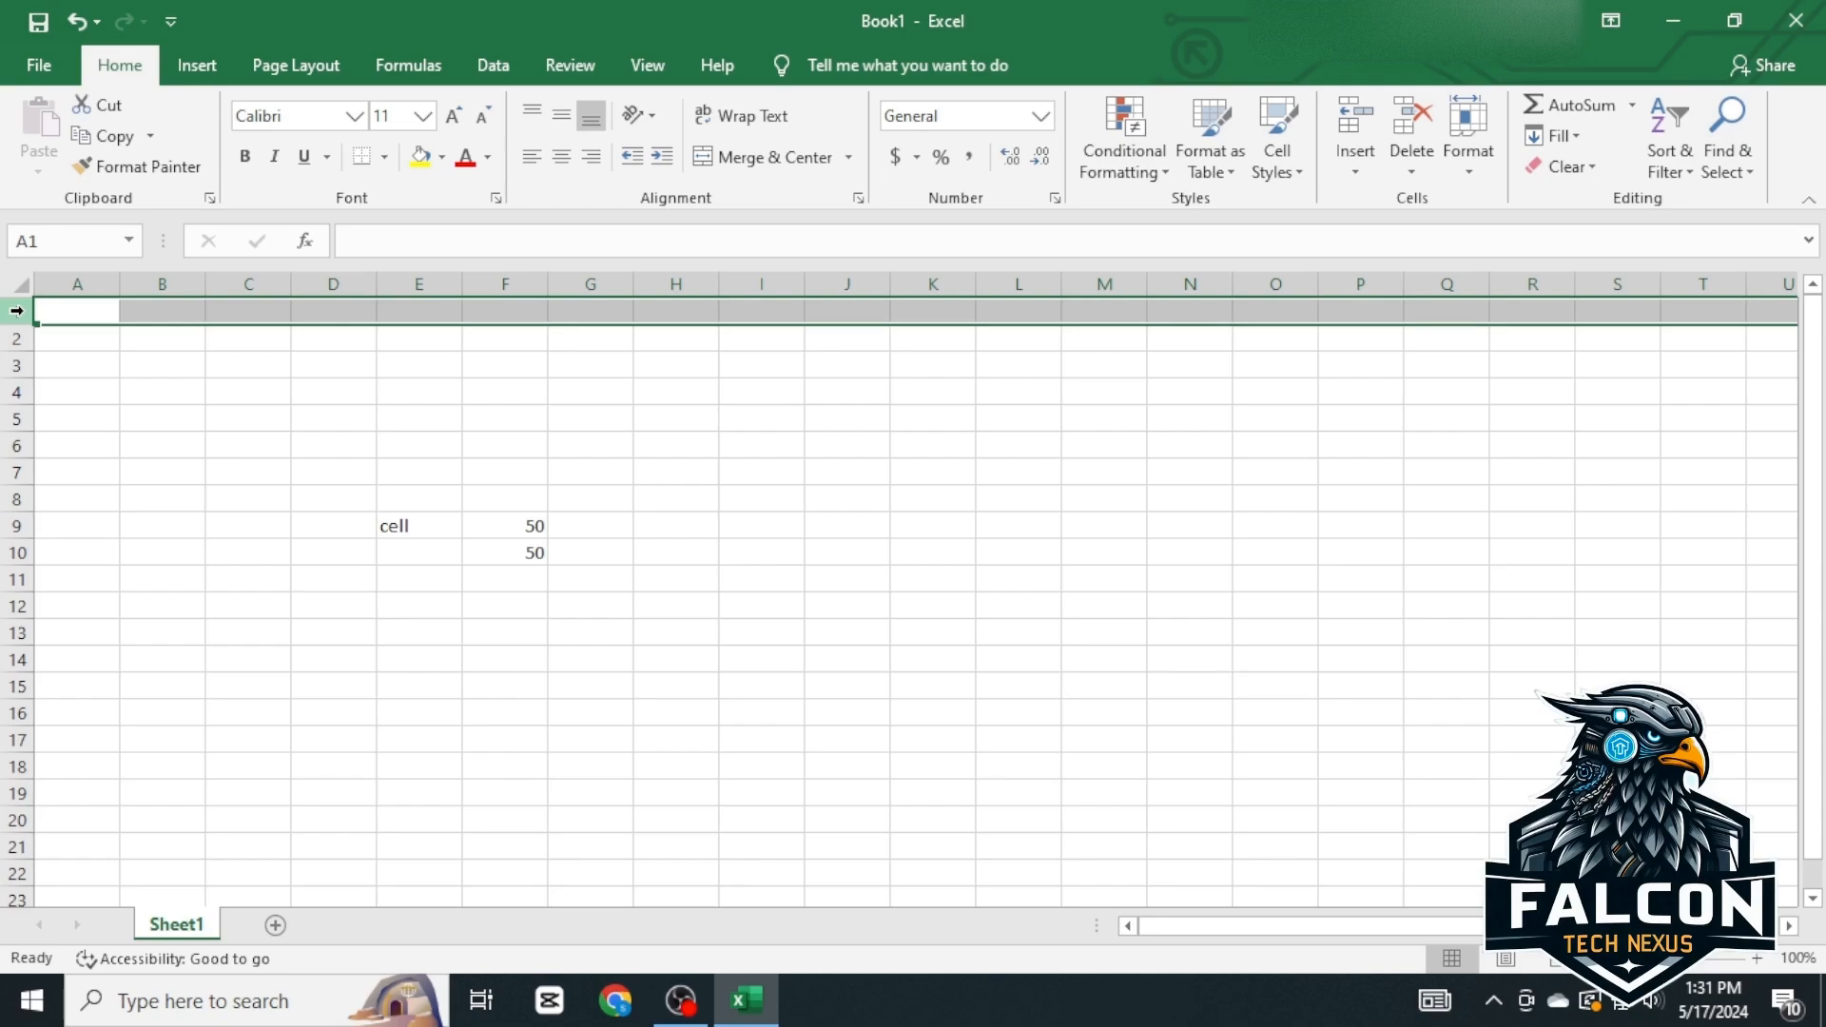
key("ctrl+Down")
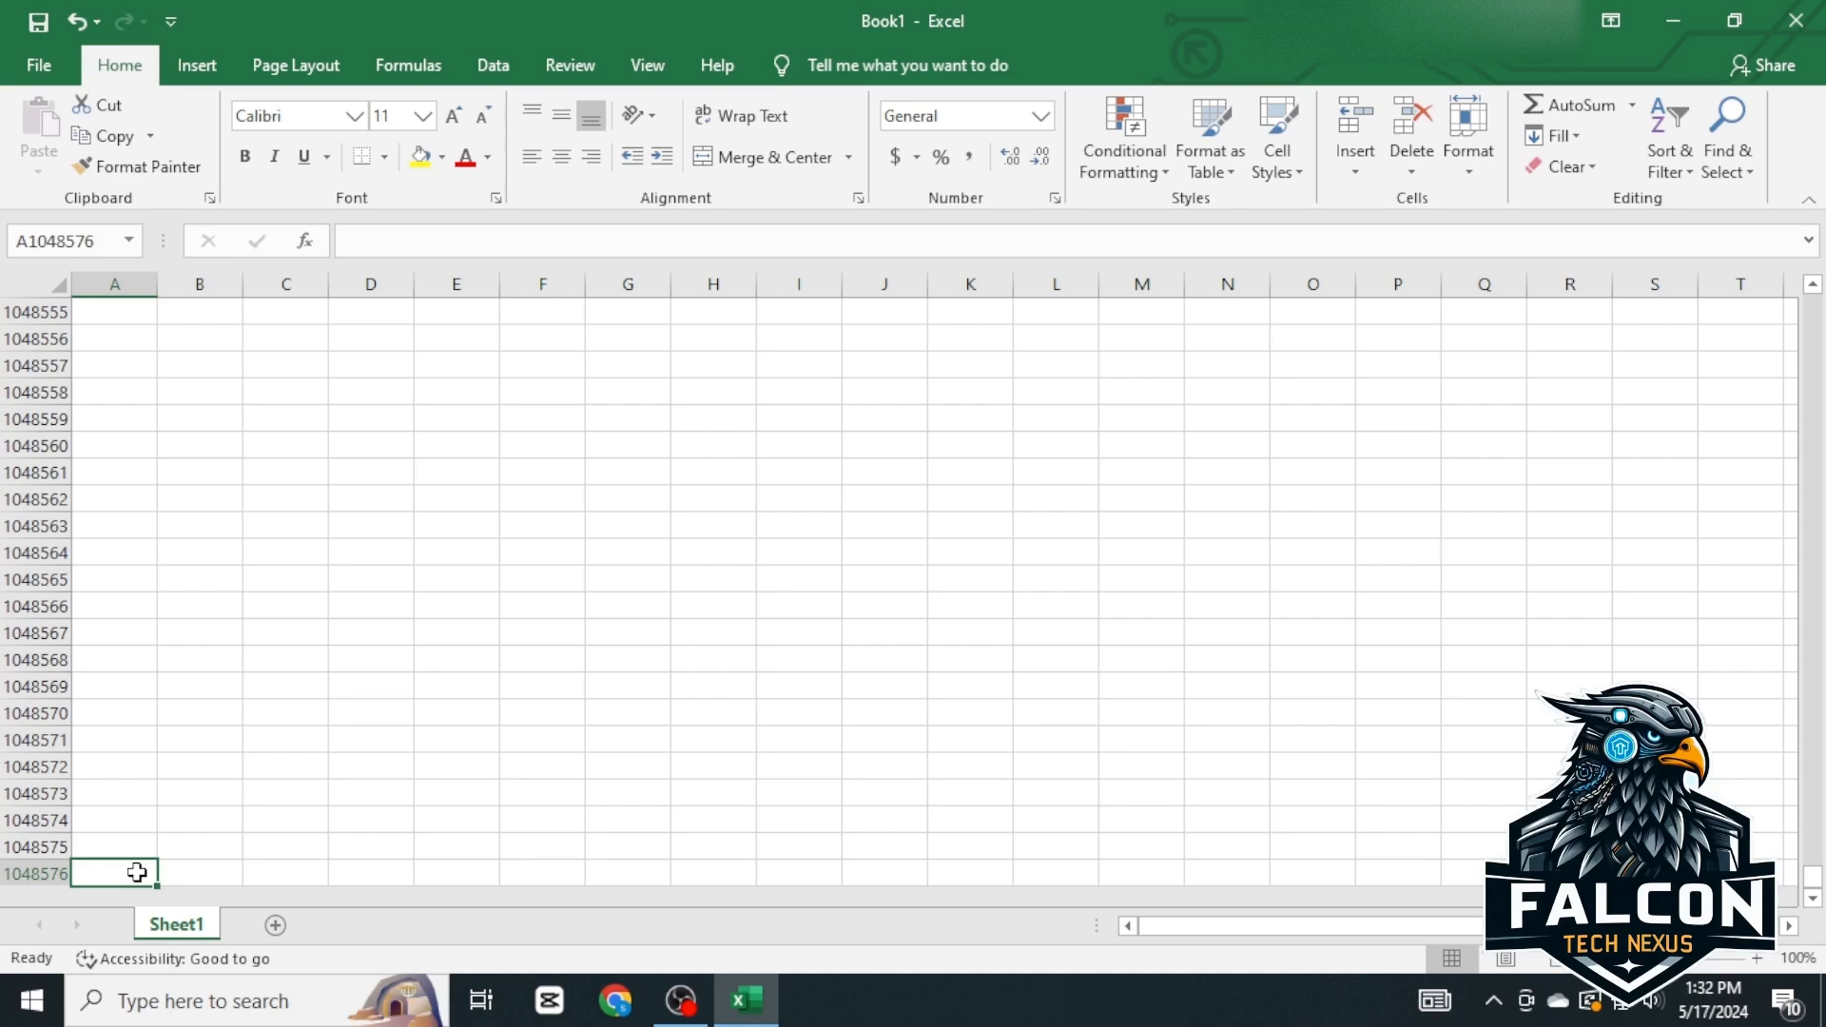
key("ctrl+Up")
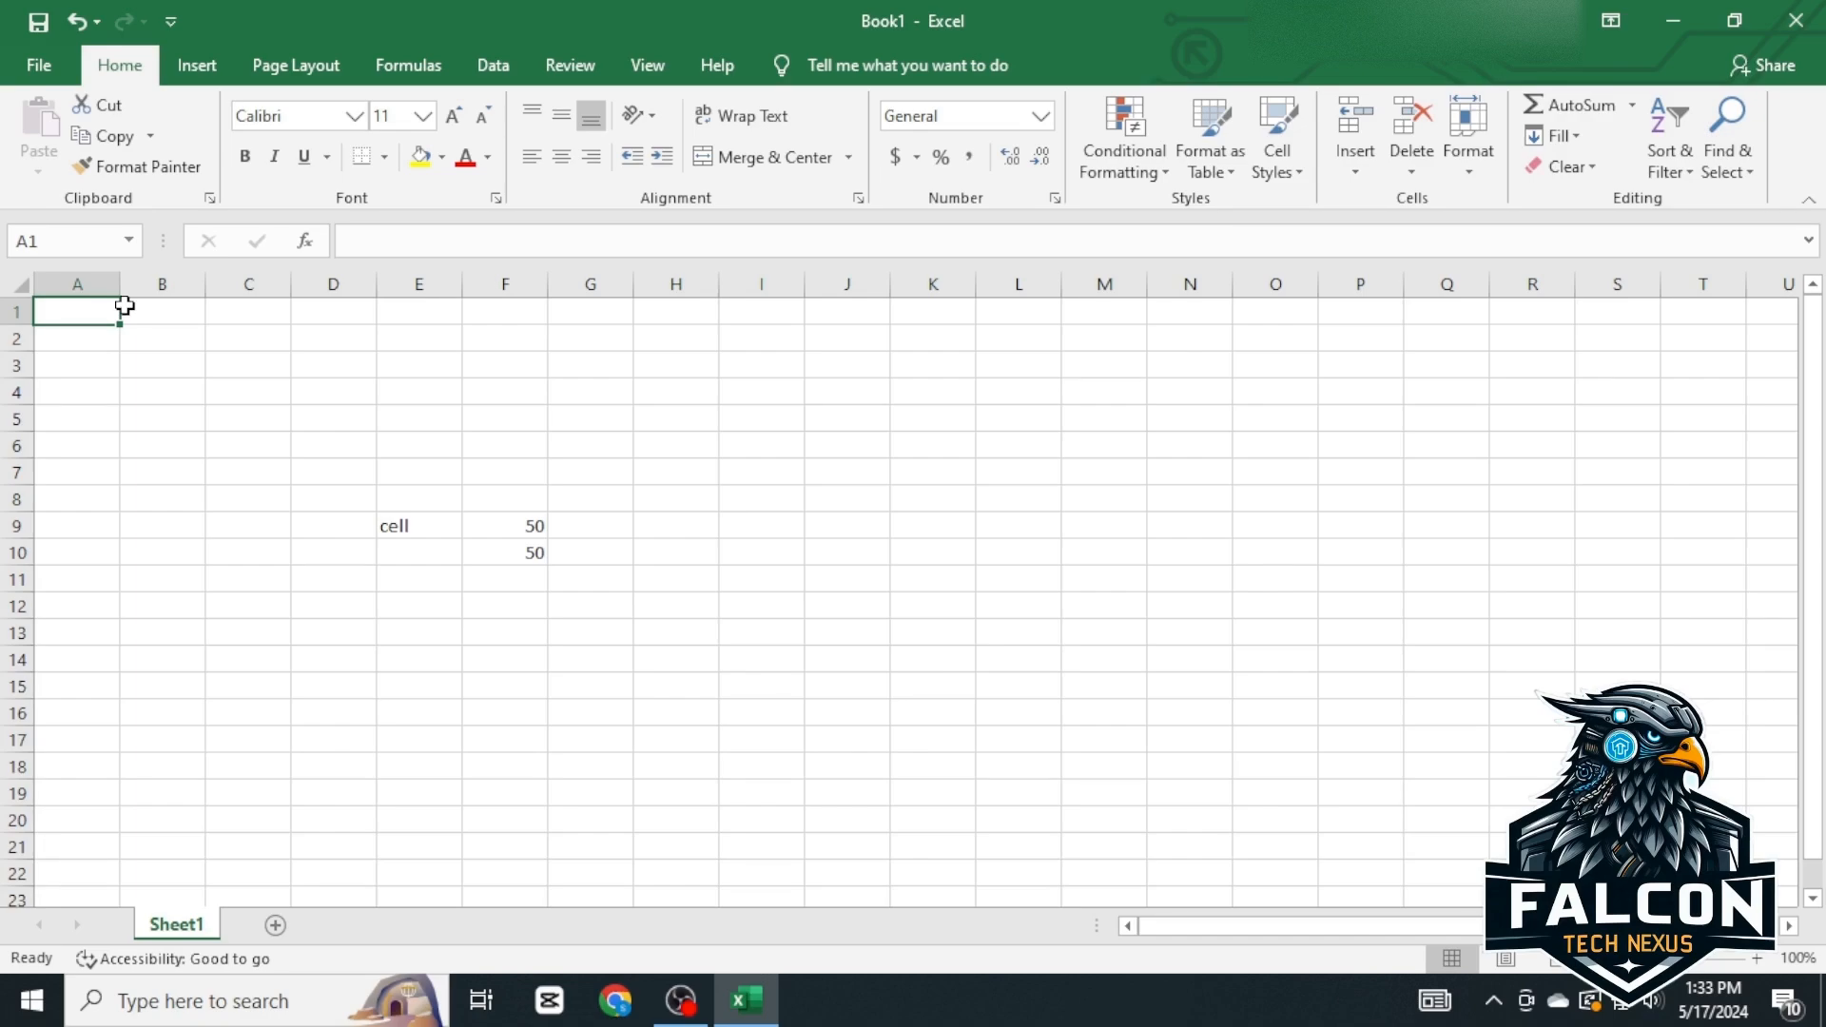
Step: Enter 16000 in cell XFD1 at the end of row 1 and return to cell A1
key("ctrl+Right")
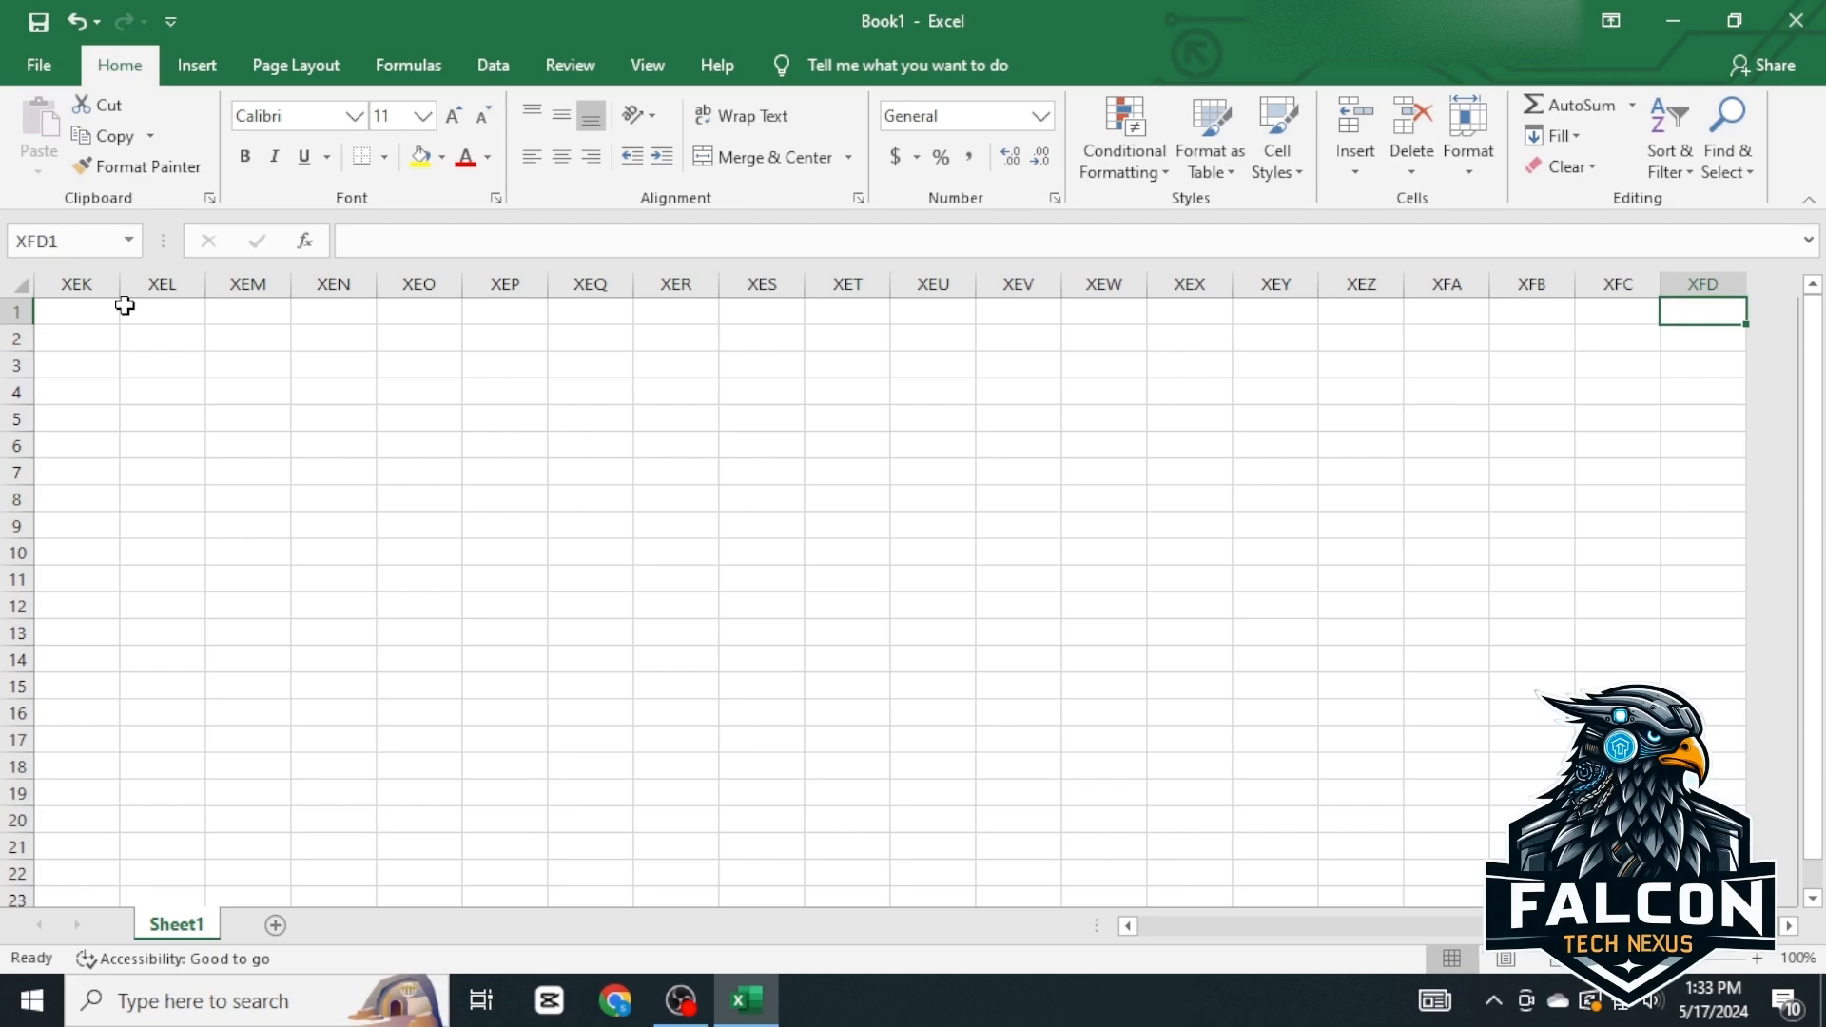
type("1600")
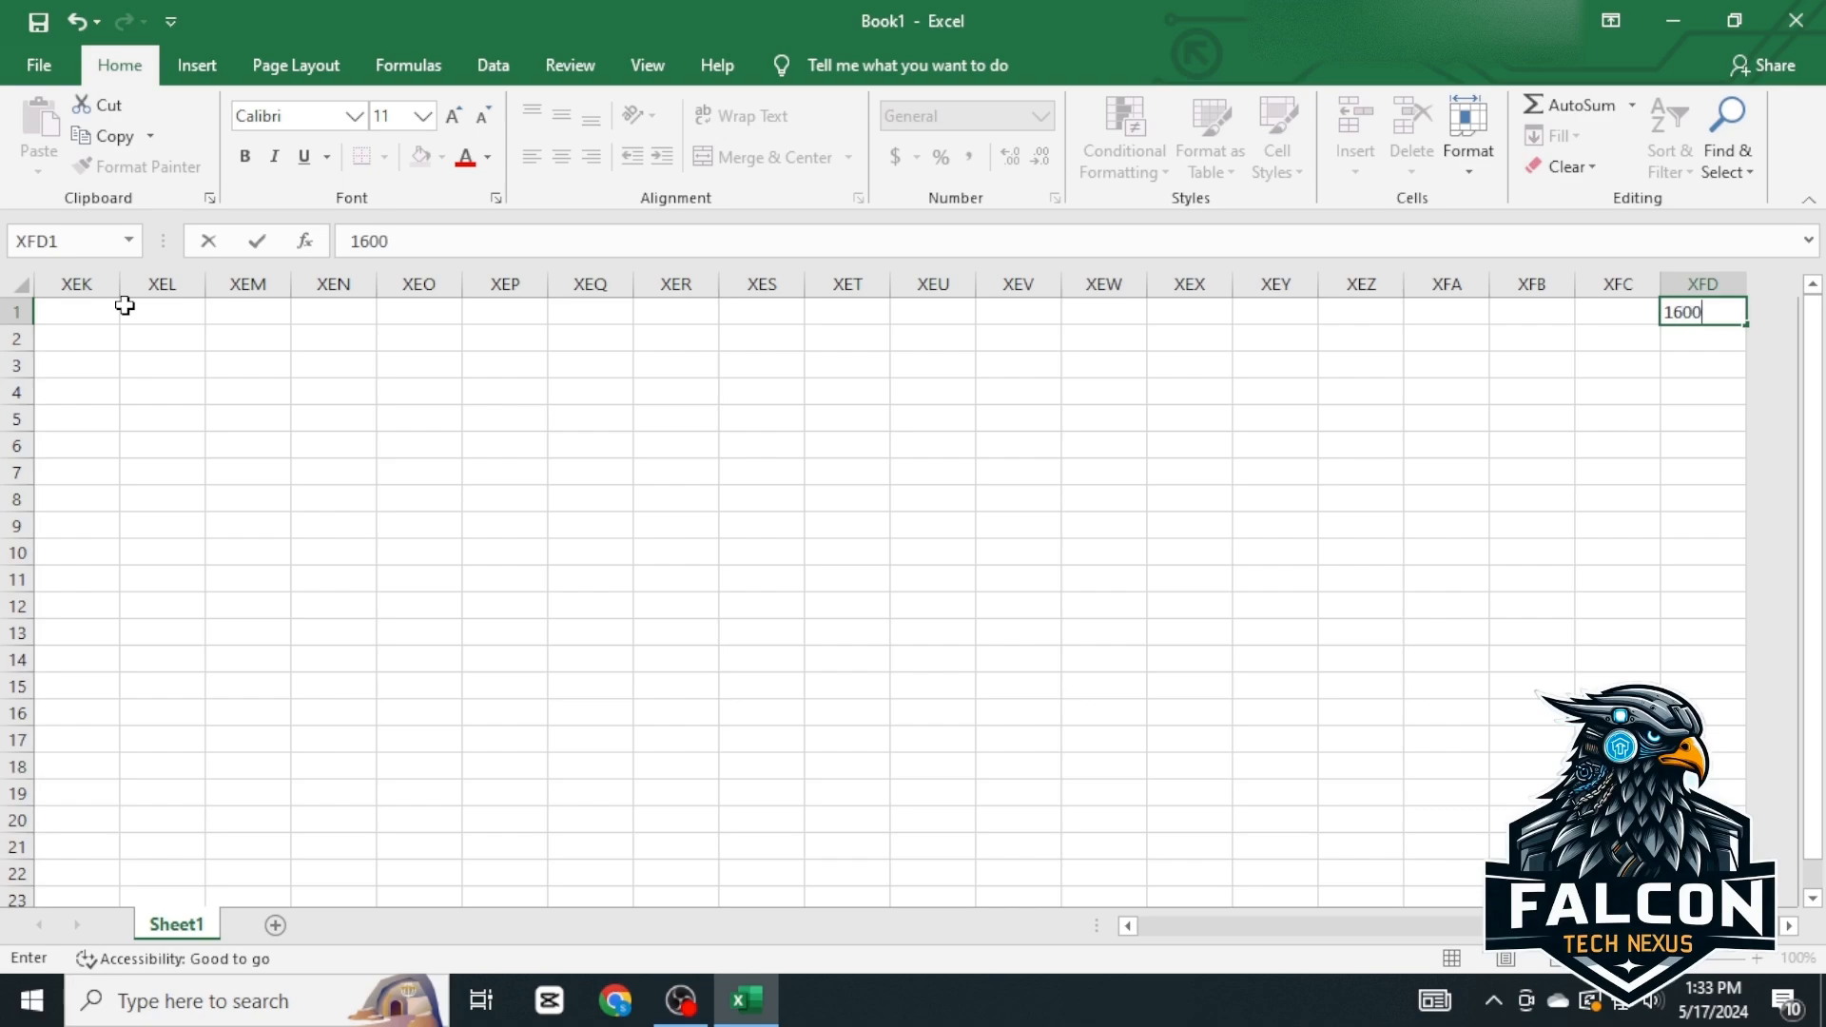
type("0")
key("Return")
key("ctrl+Home")
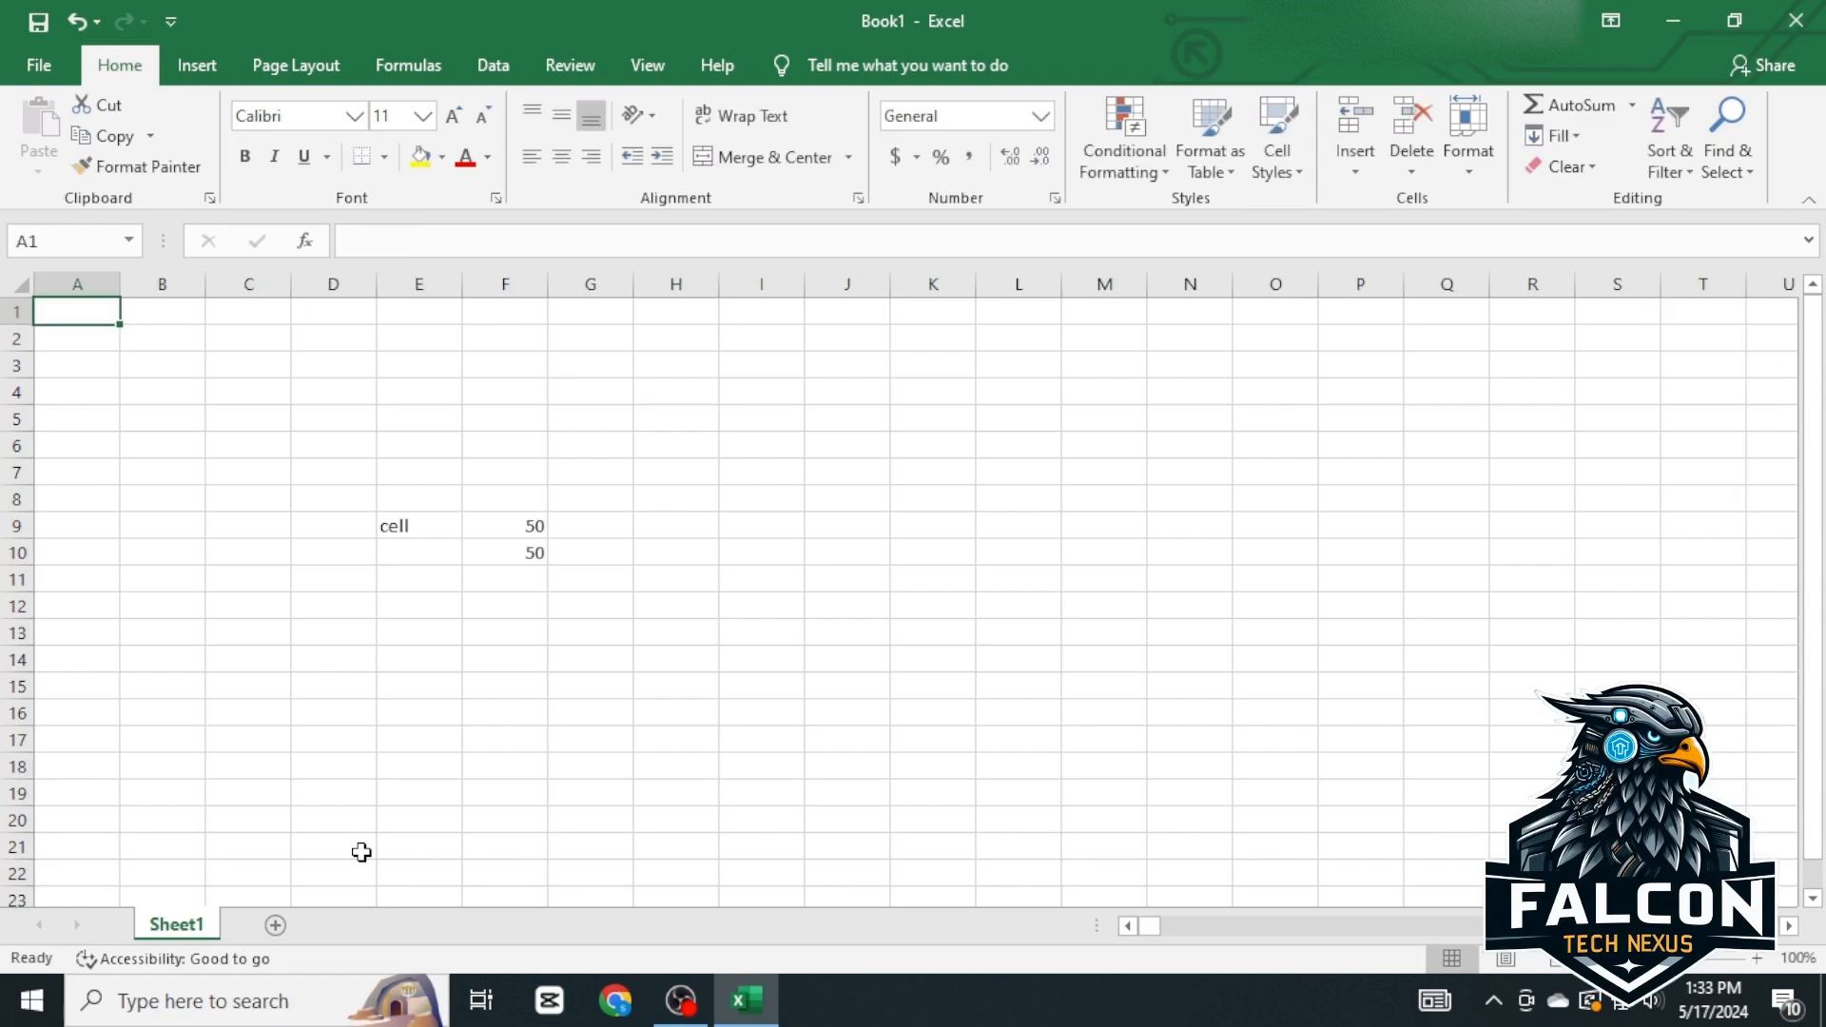
Step: Enter the text CHJ in cell H7 and the number 869 in cell H8
left_click(659, 474)
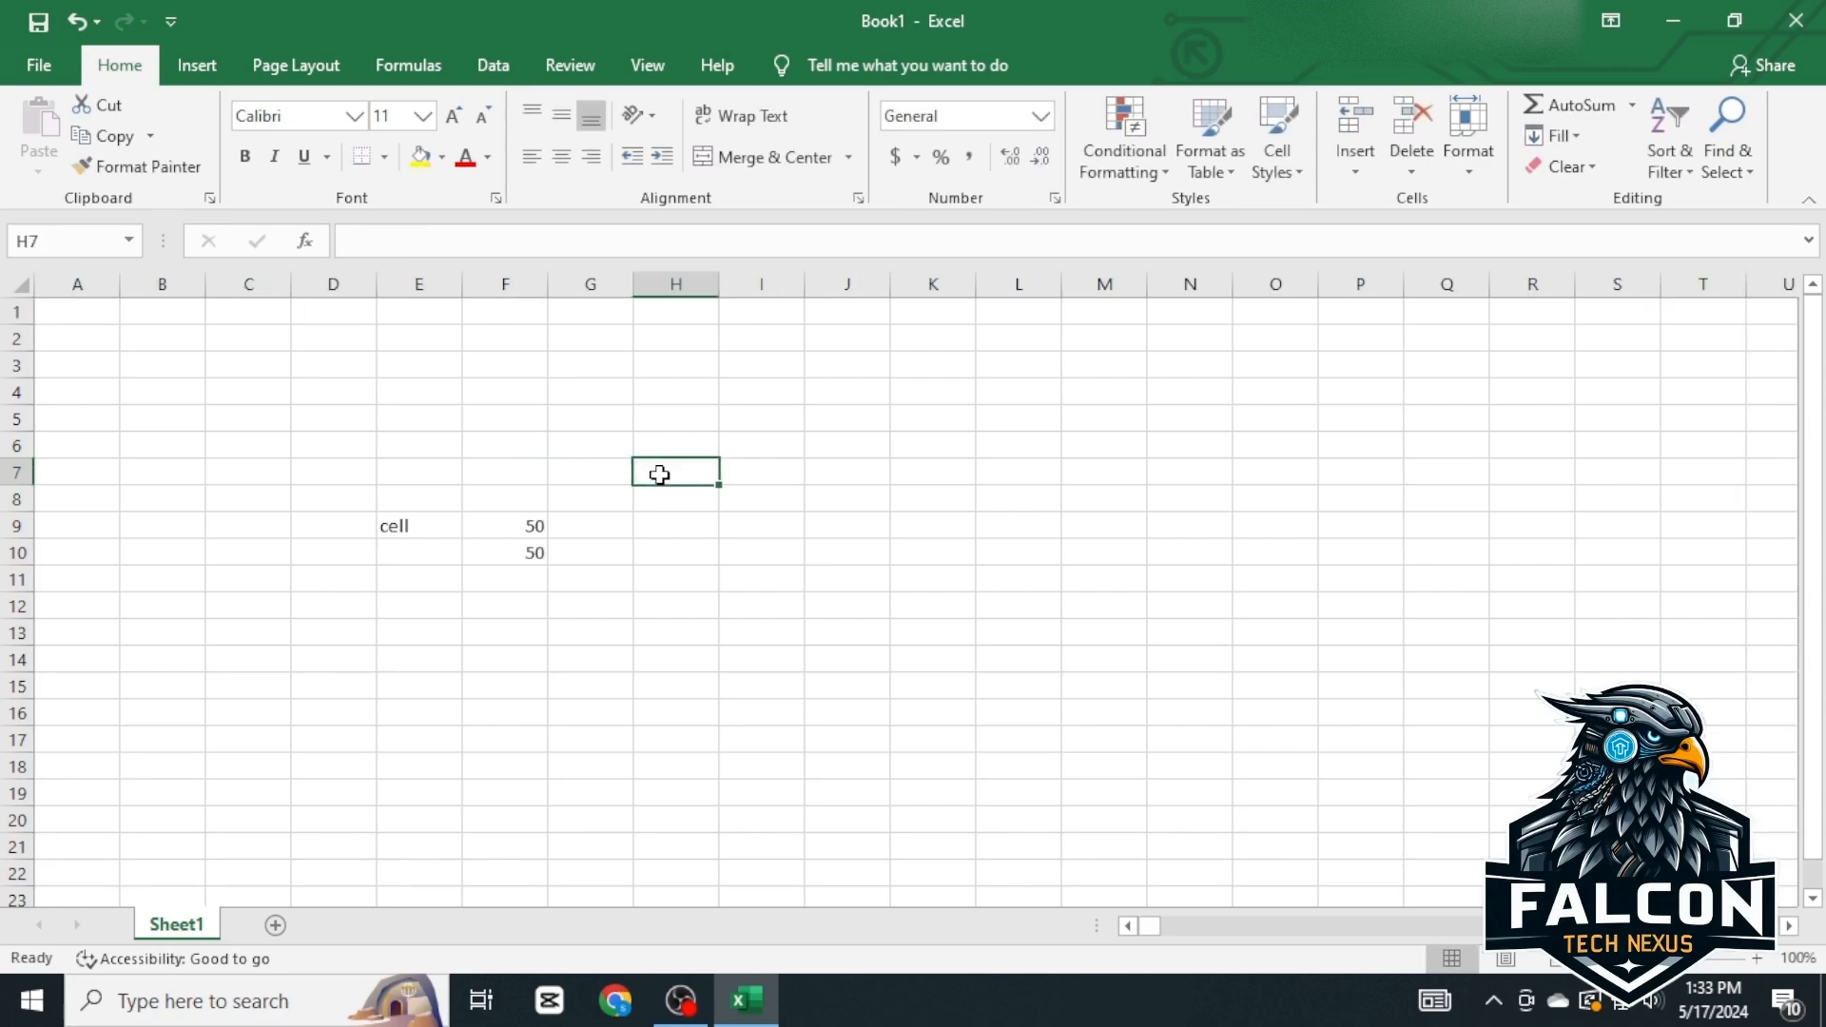
type("CHJ")
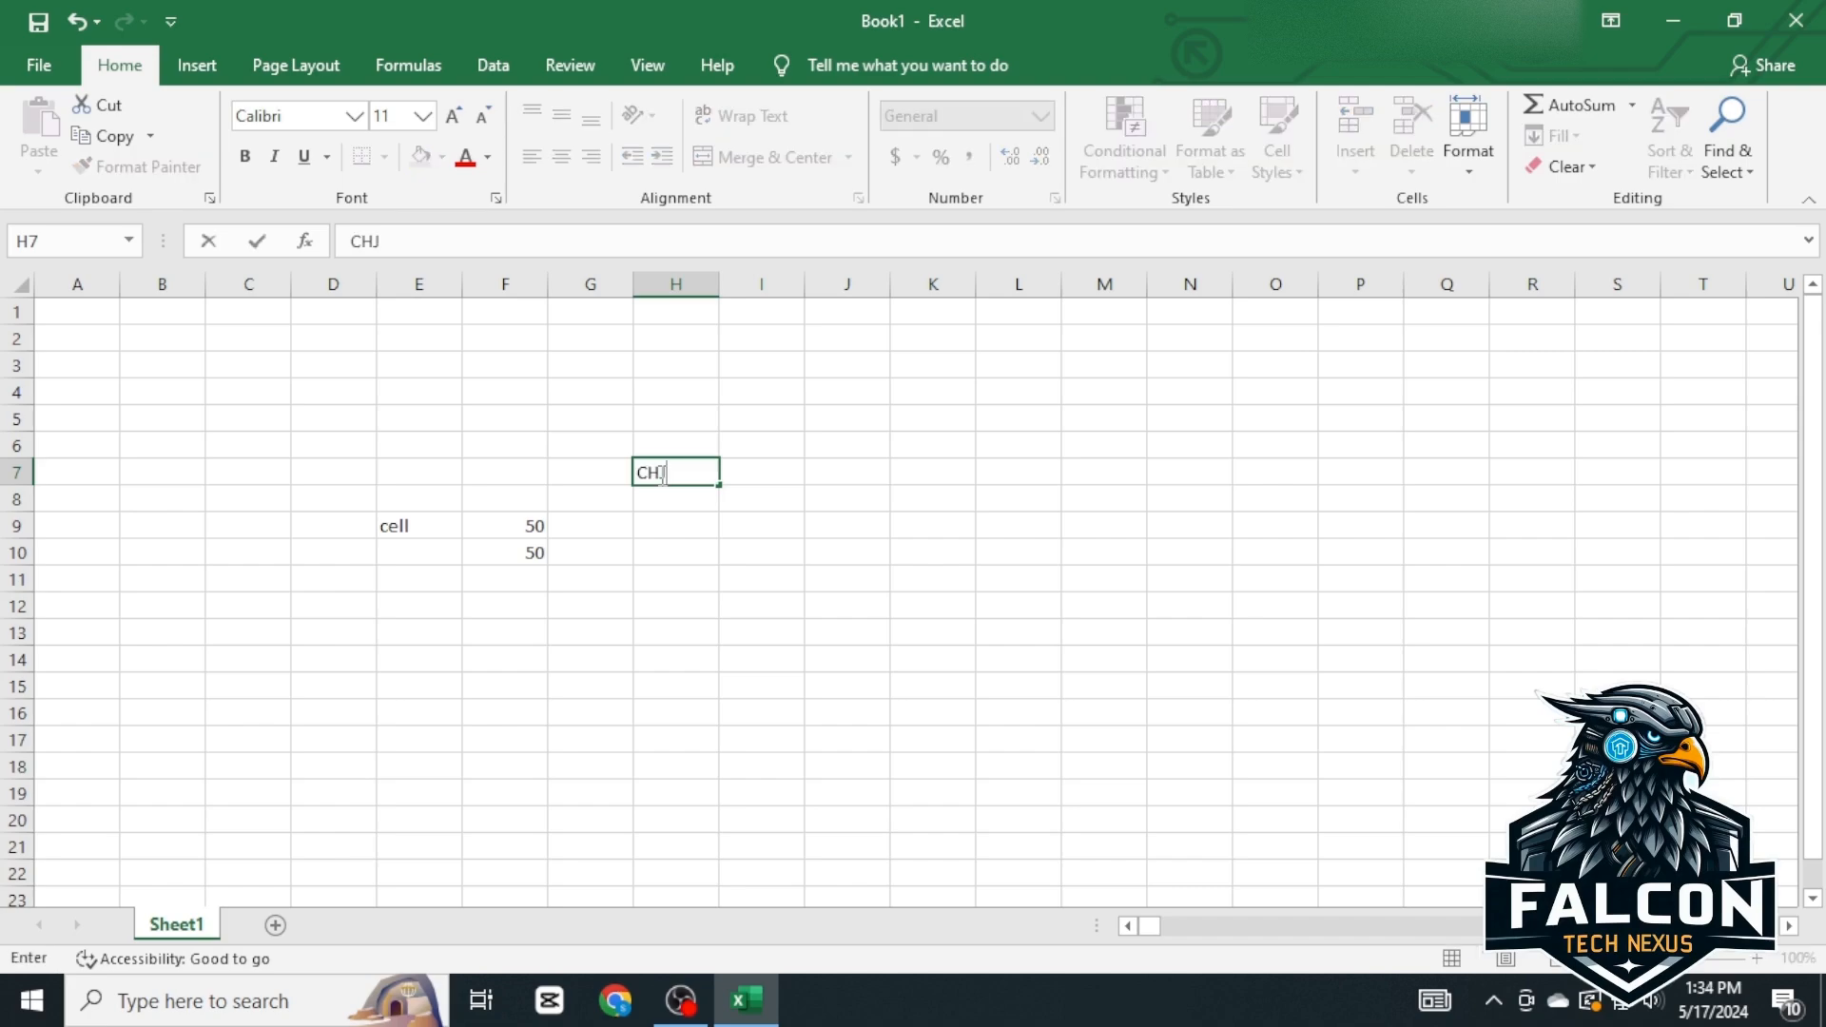
key("Return")
type("869")
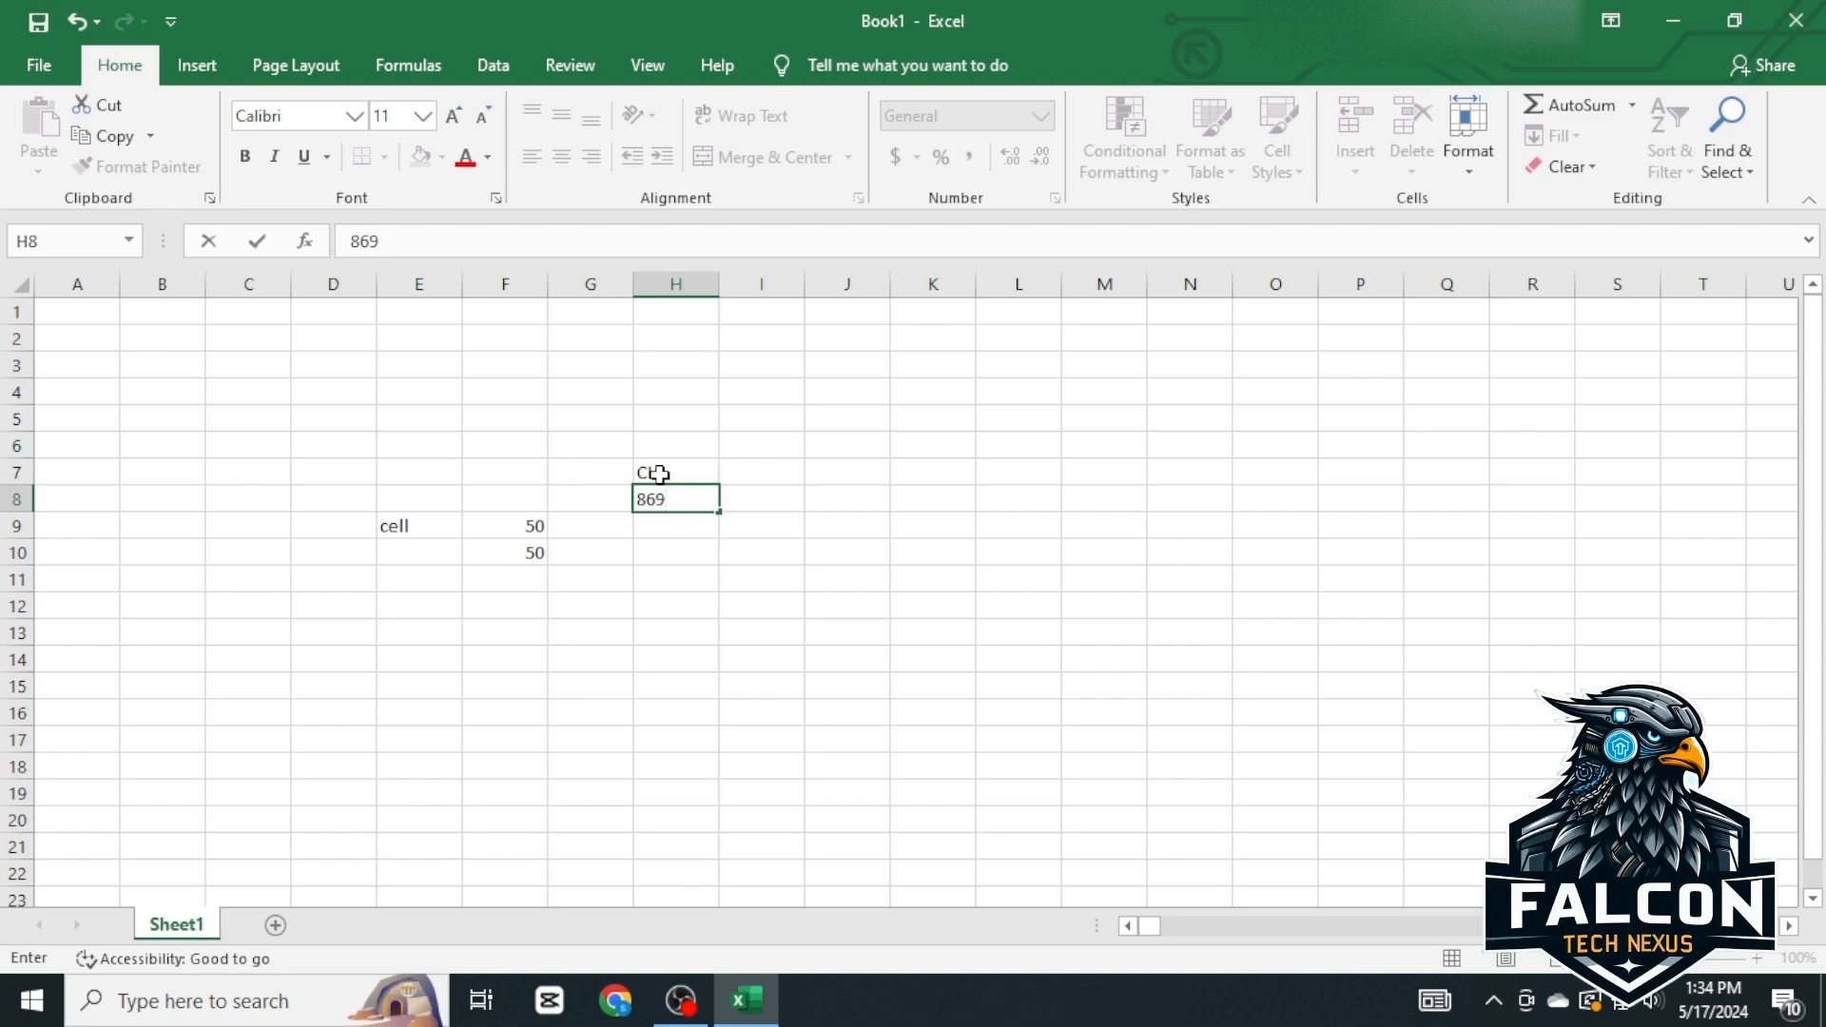
key("Return")
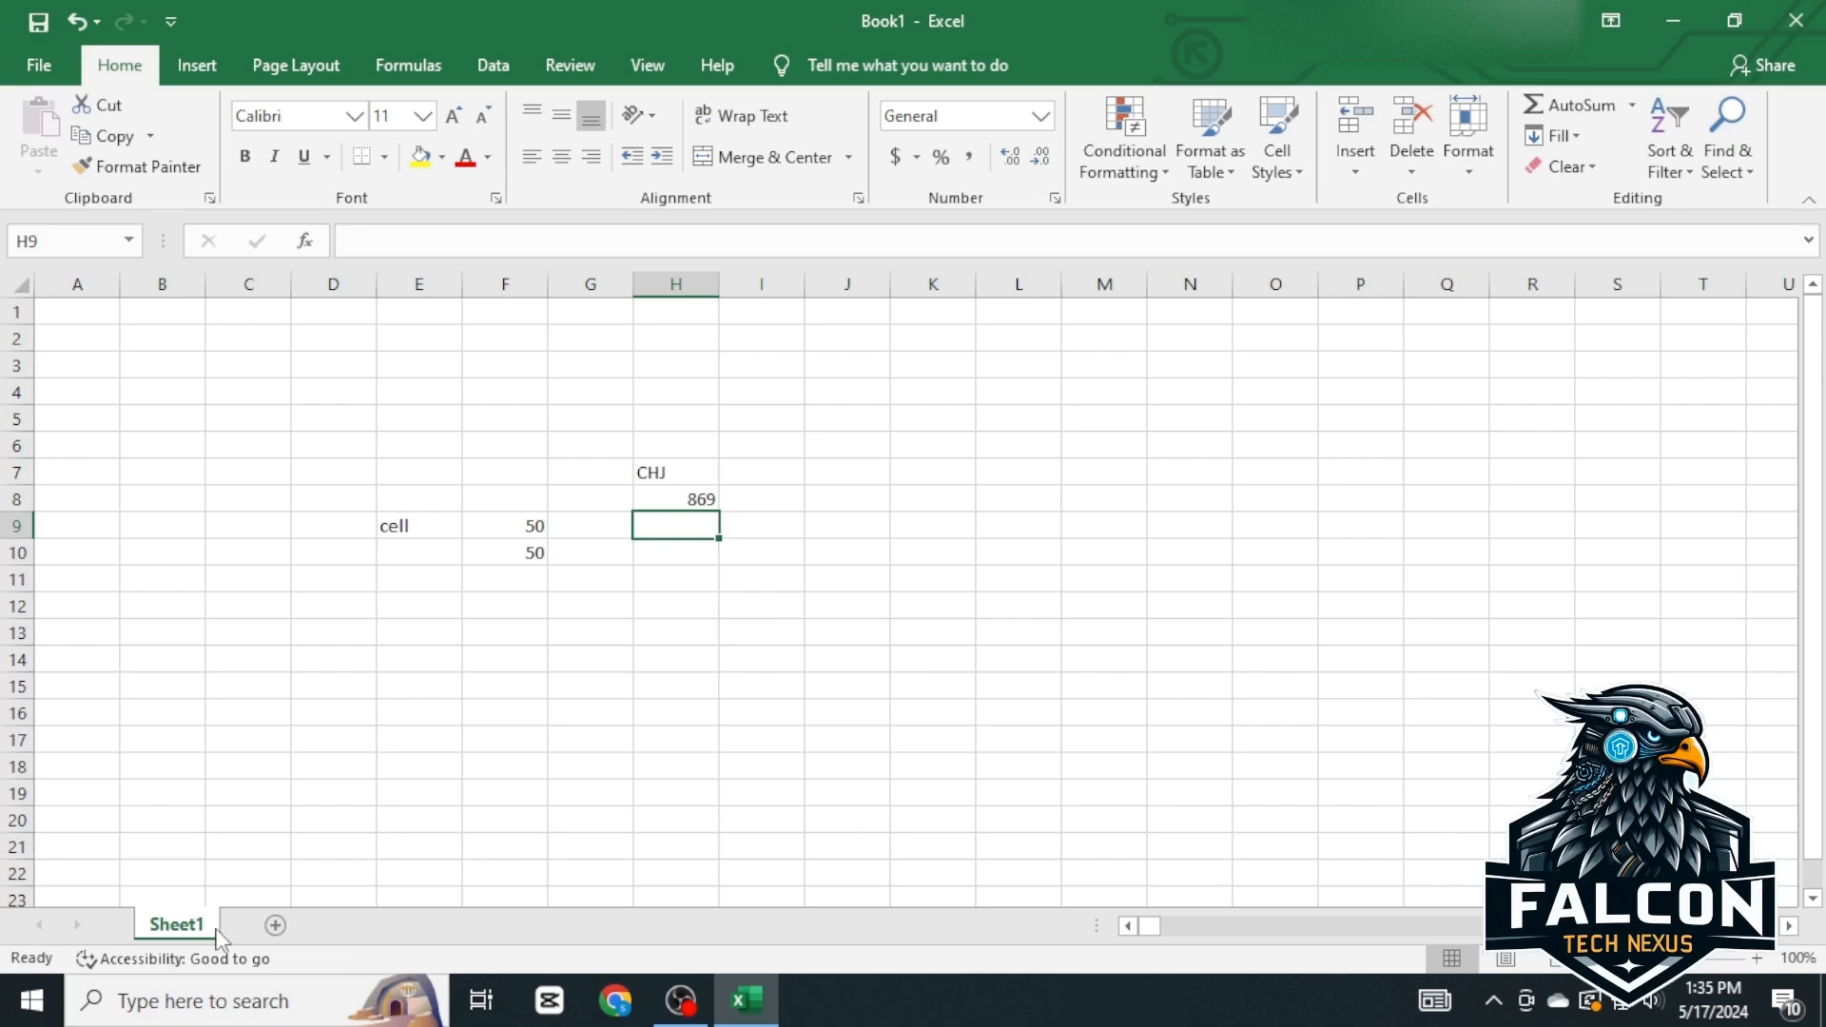
Step: Rename the Sheet1 worksheet to KARACHI
double_click(176, 927)
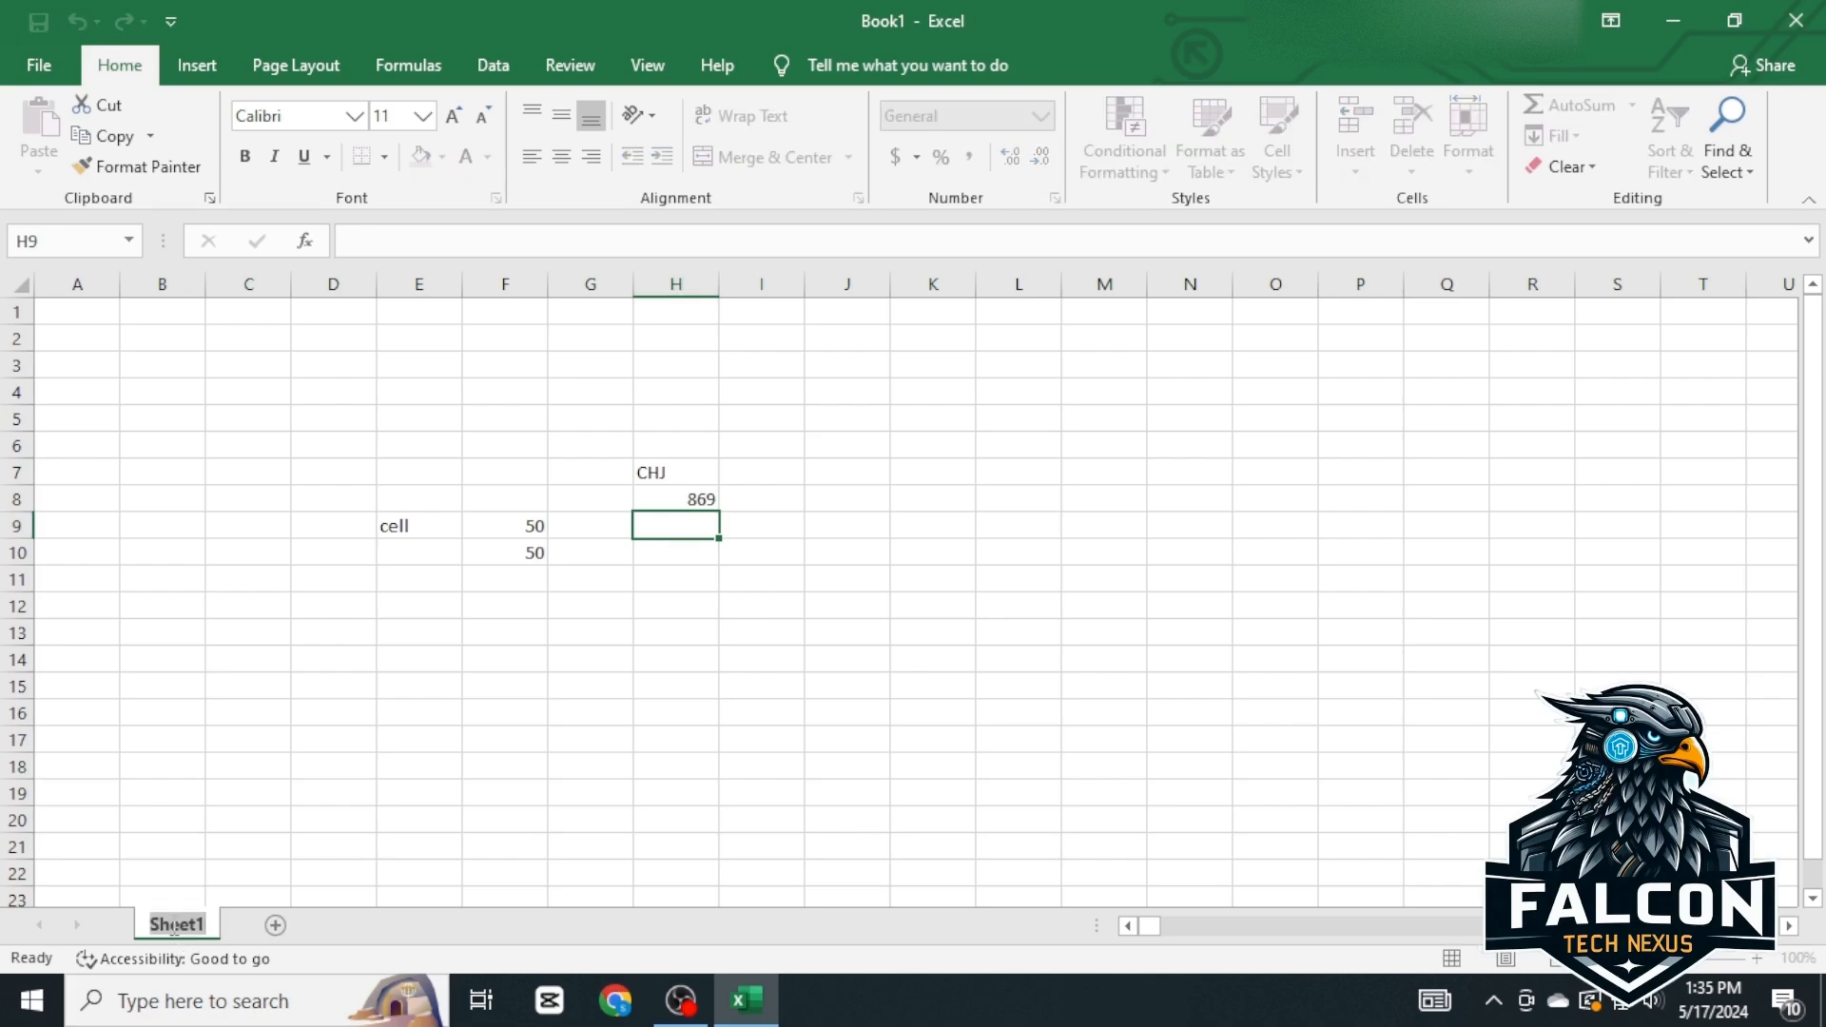
type("KARACHI")
key("Return")
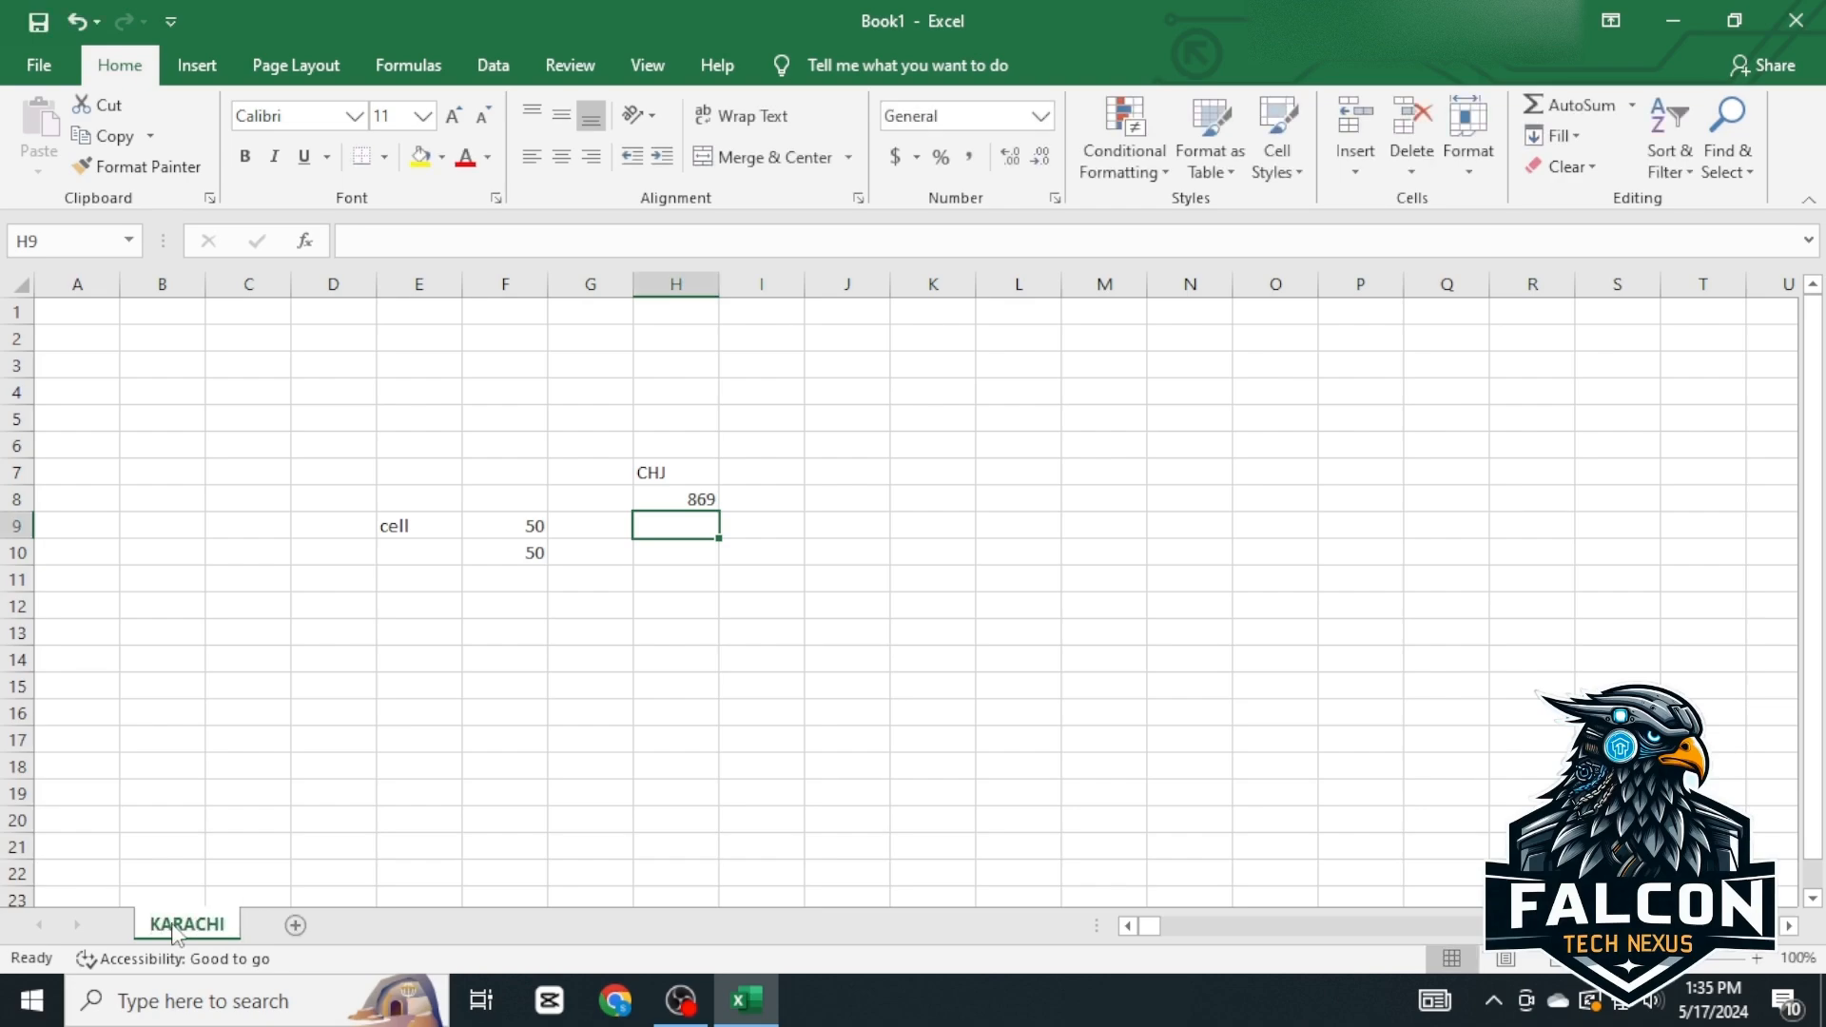
Step: Add four new blank worksheets after the KARACHI sheet
left_click(294, 925)
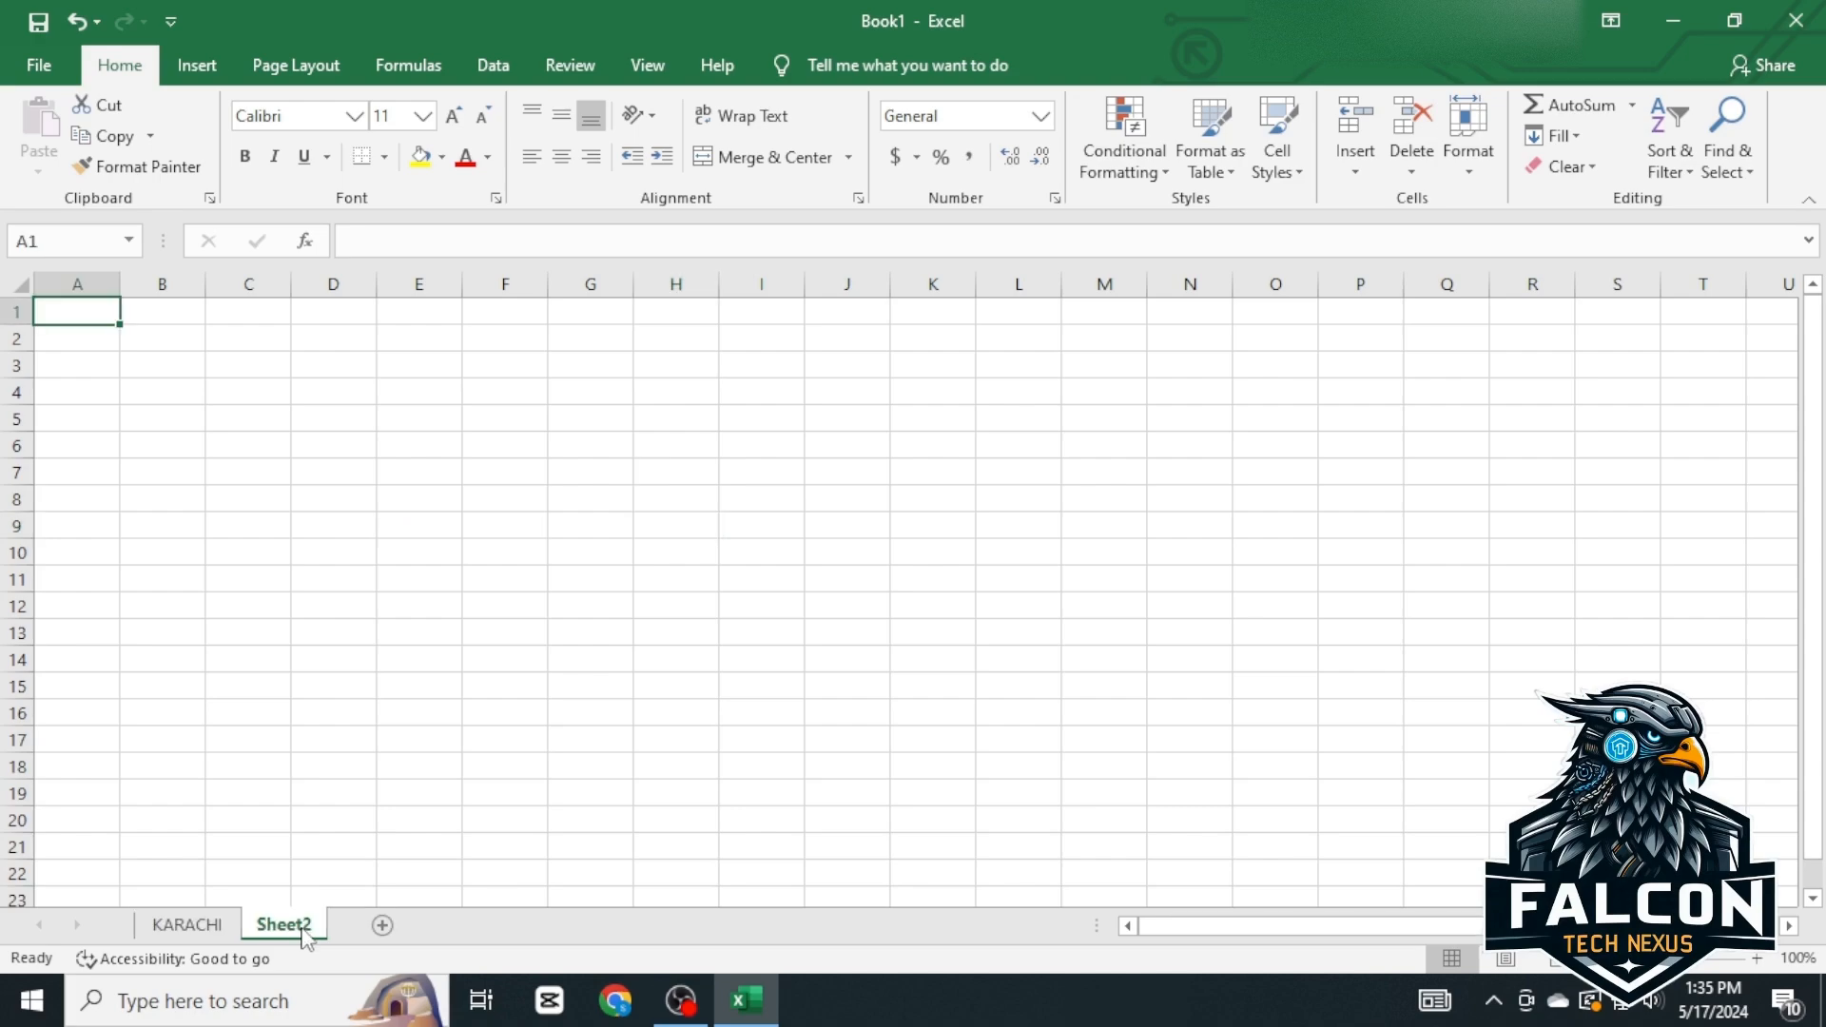
left_click(389, 924)
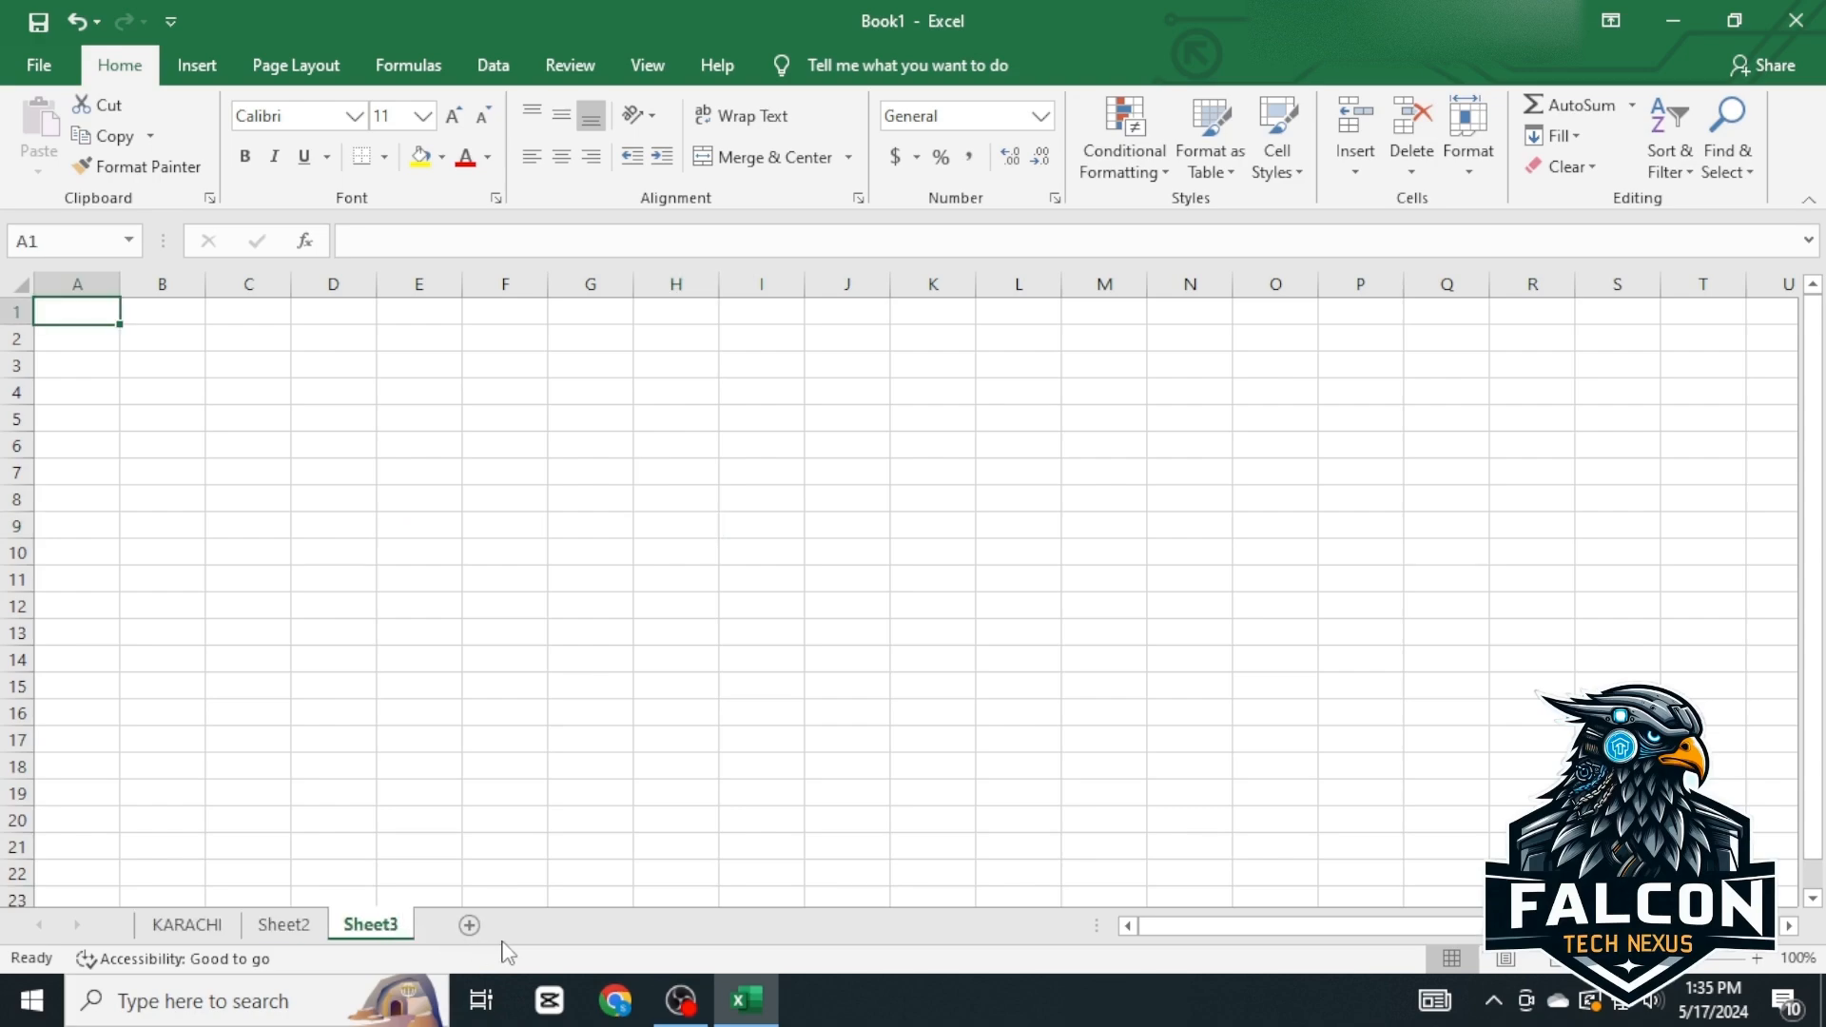
left_click(469, 926)
left_click(559, 924)
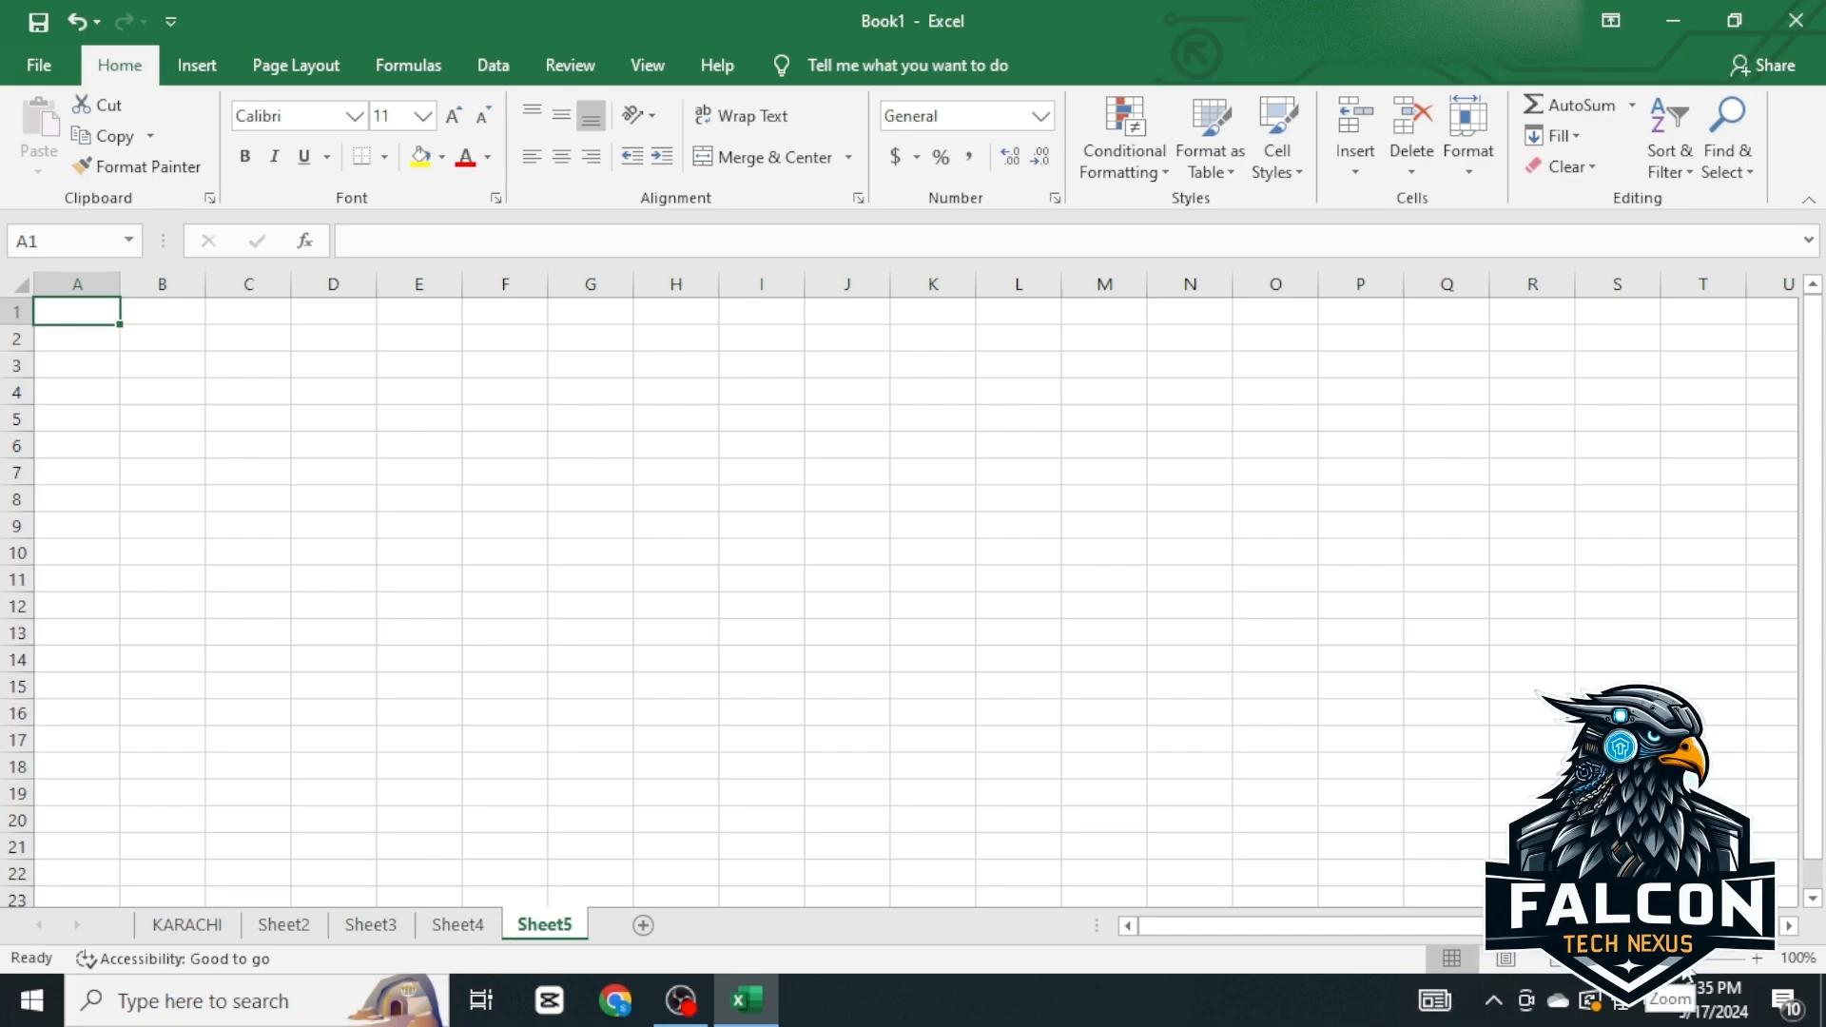
Step: Try different zoom levels on the last worksheet between 66% and 145%, ending at 85%
mouse_move(1655, 959)
left_mouse_down()
mouse_move(1734, 959)
mouse_move(1654, 960)
left_mouse_up()
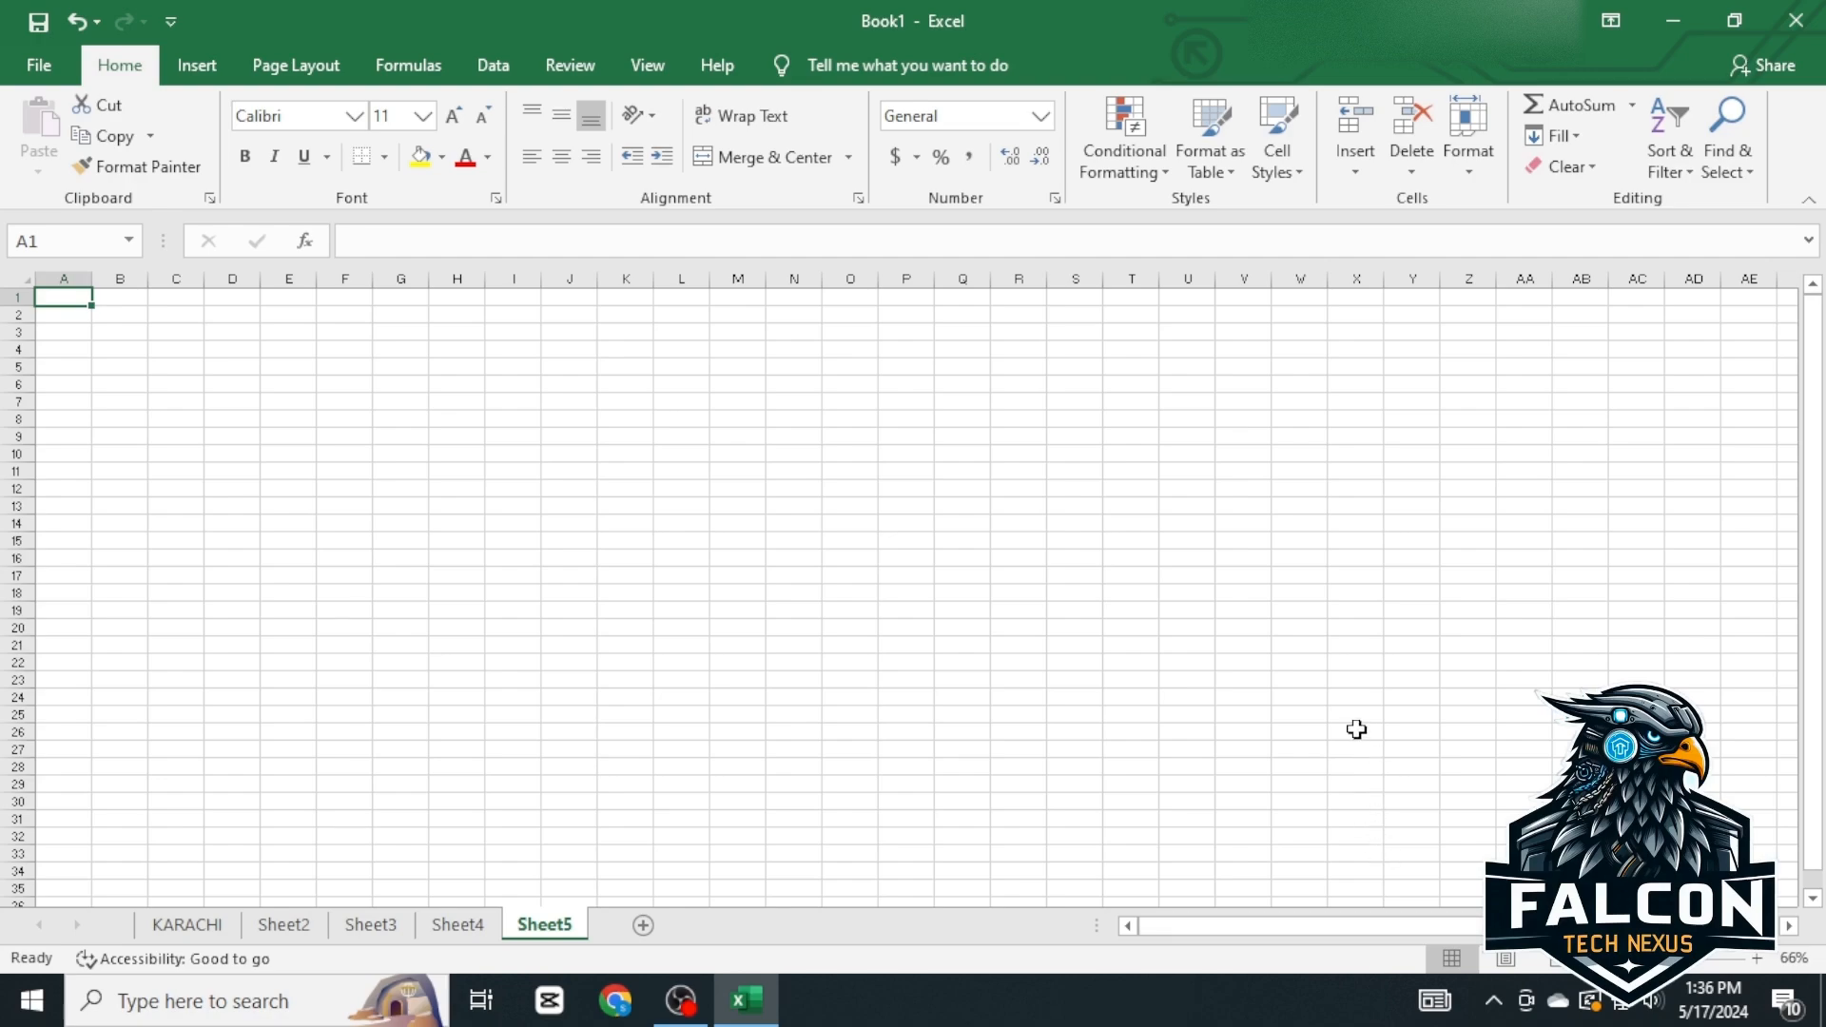
scroll(1357, 729, "up", 5)
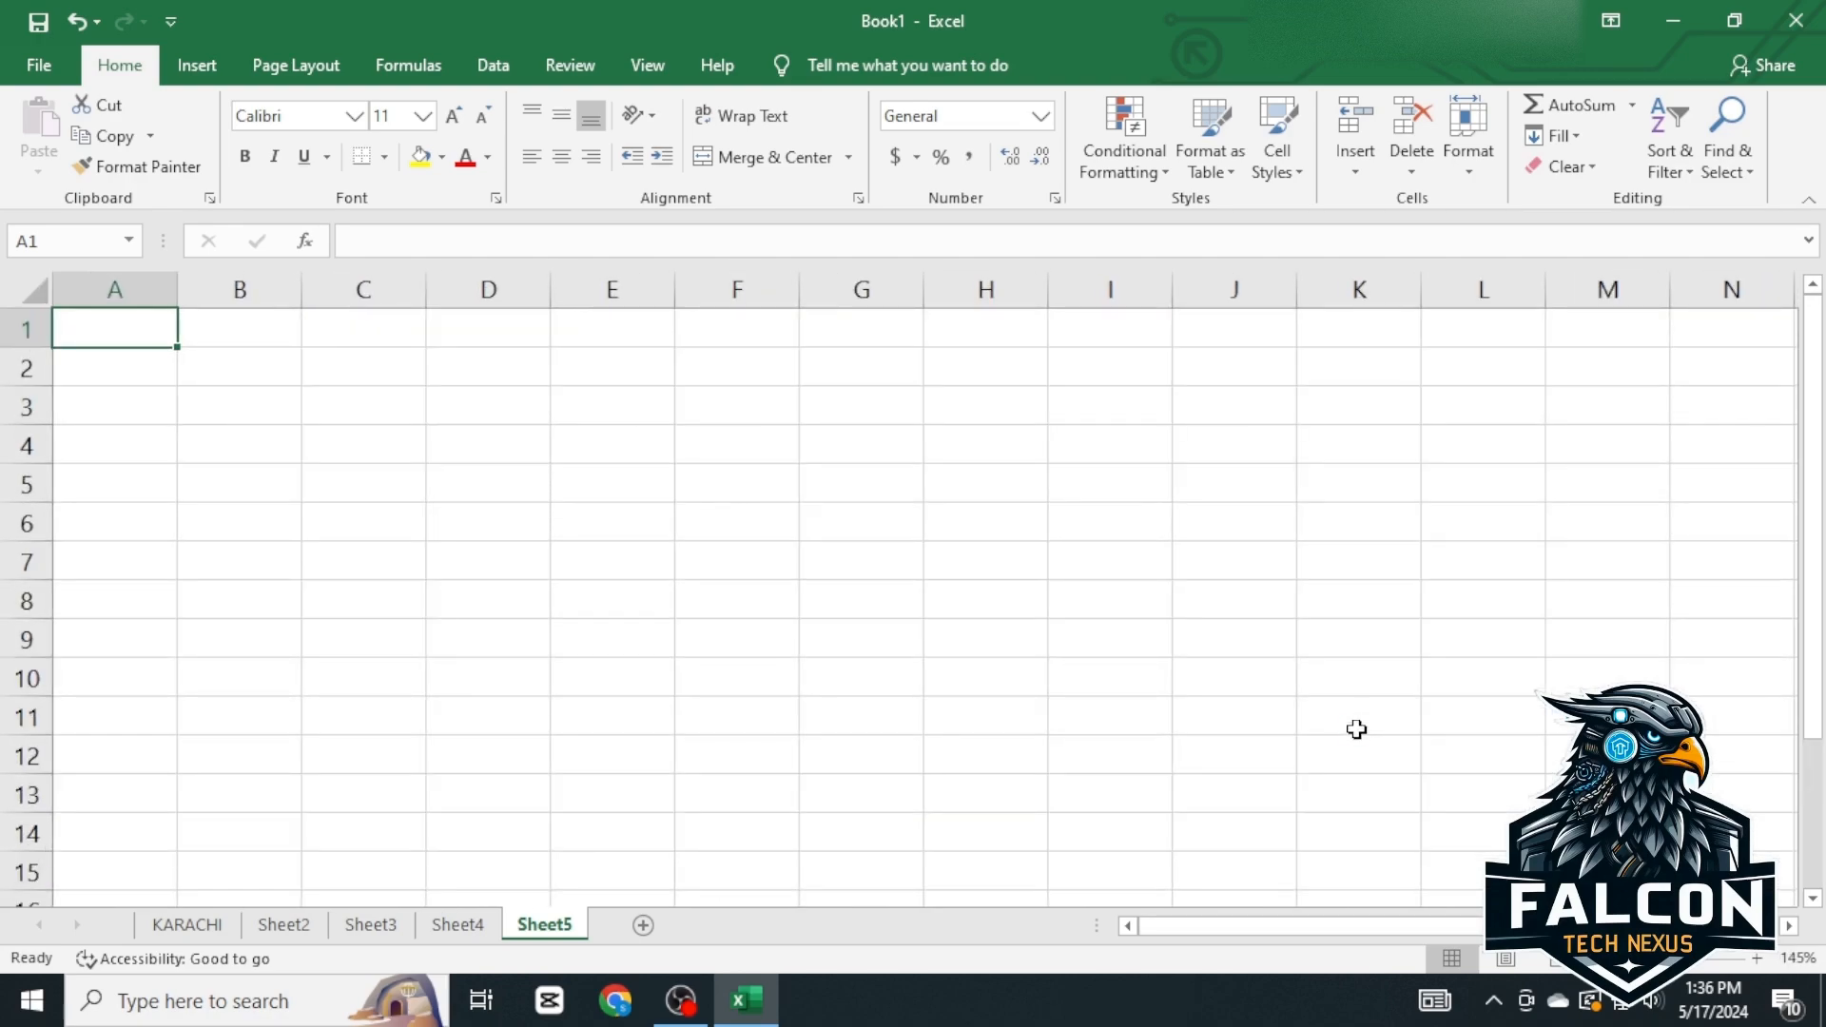
scroll(1357, 730, "down", 4)
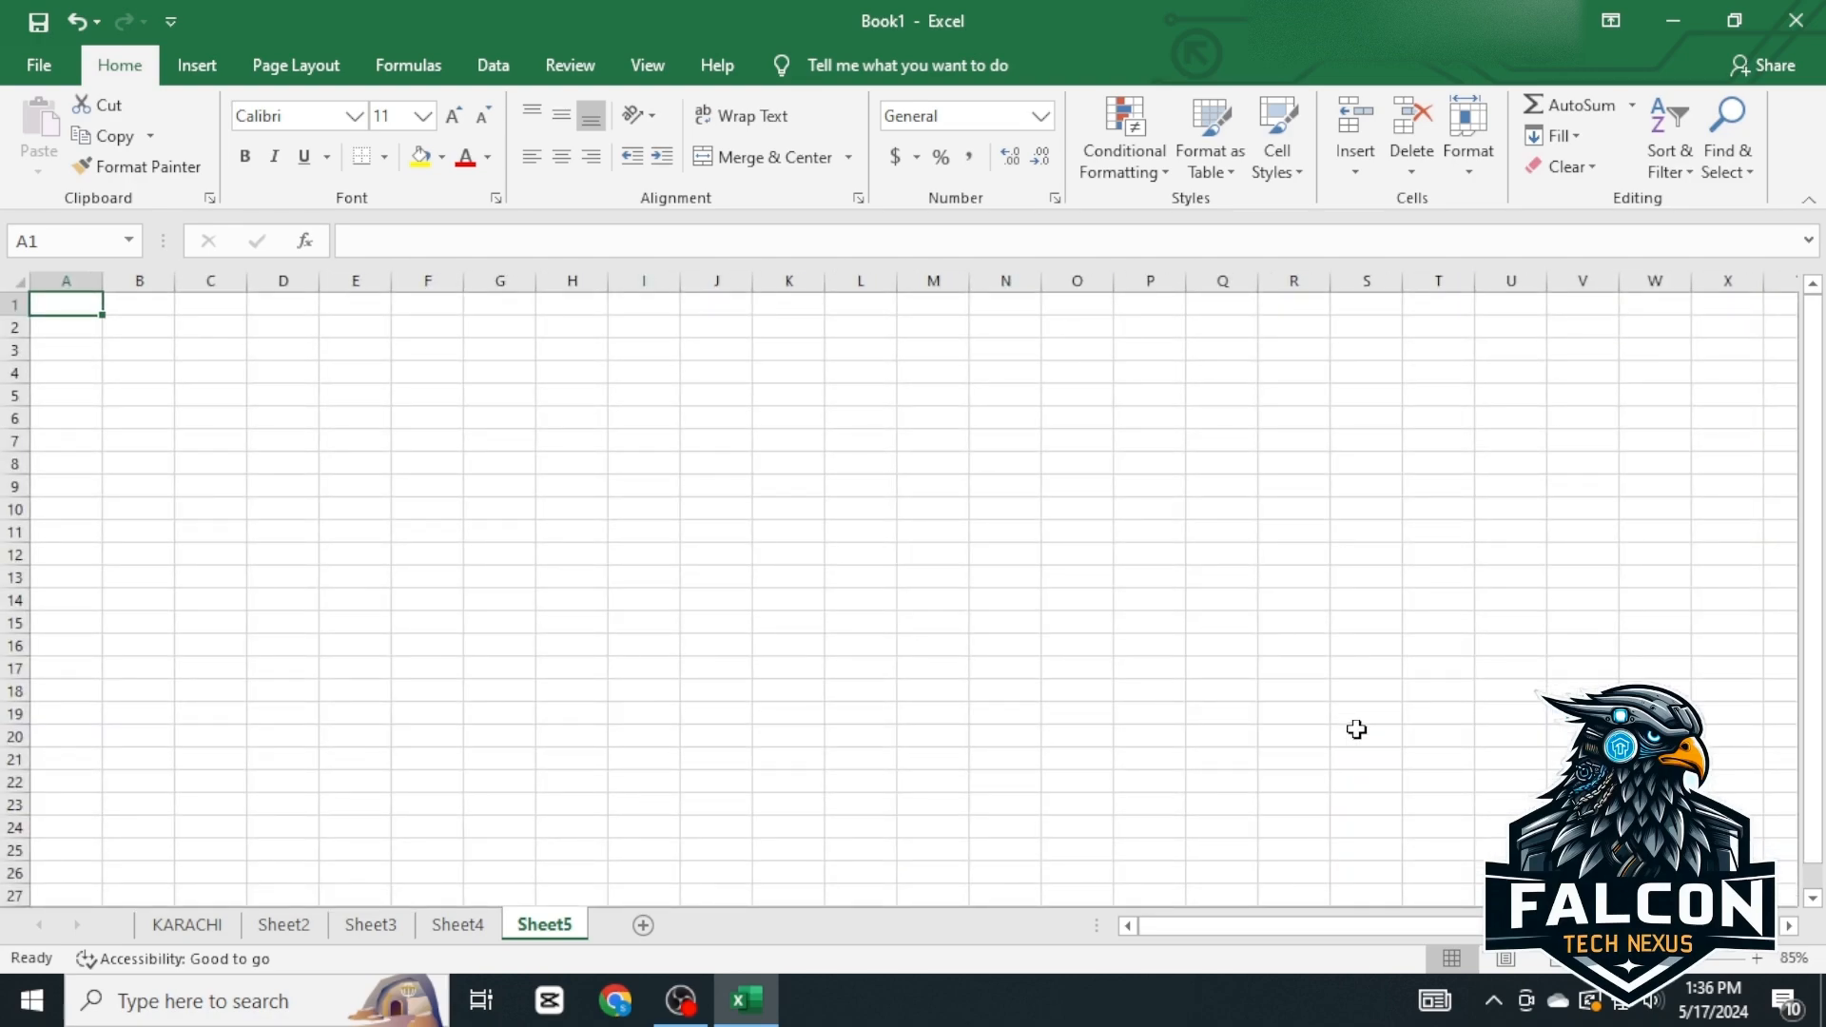